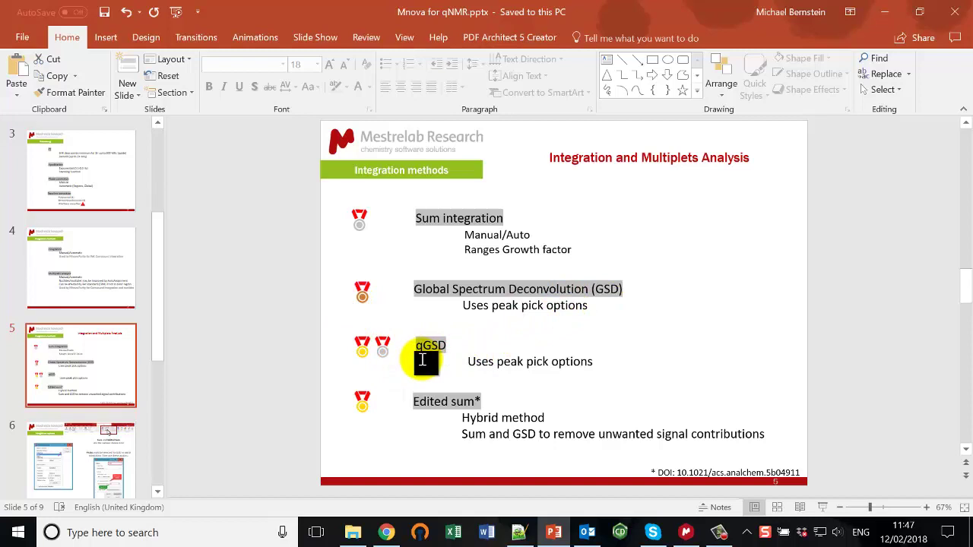
# Review the slides on integration methods, integration options, multiplet integration, nuclides per multiplet and the qNMR resources.
pyautogui.click(374, 360)
pyautogui.moveTo(373, 361); pyautogui.dragTo(352, 359)
pyautogui.click(415, 459)
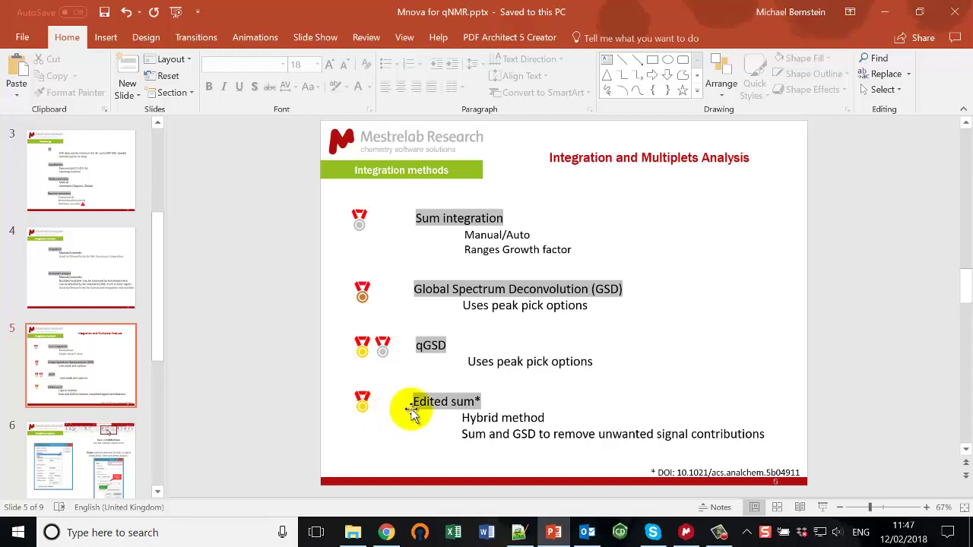
pyautogui.click(91, 485)
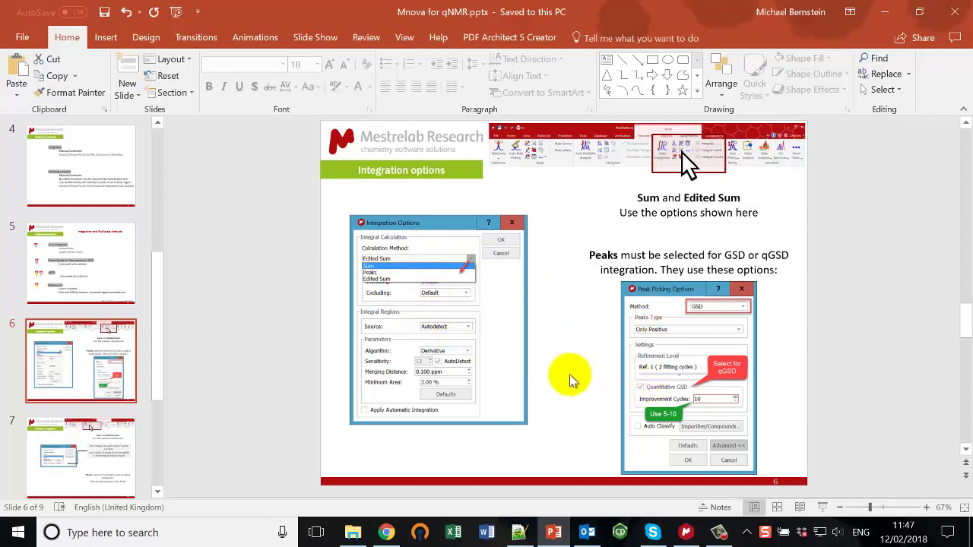
pyautogui.click(67, 484)
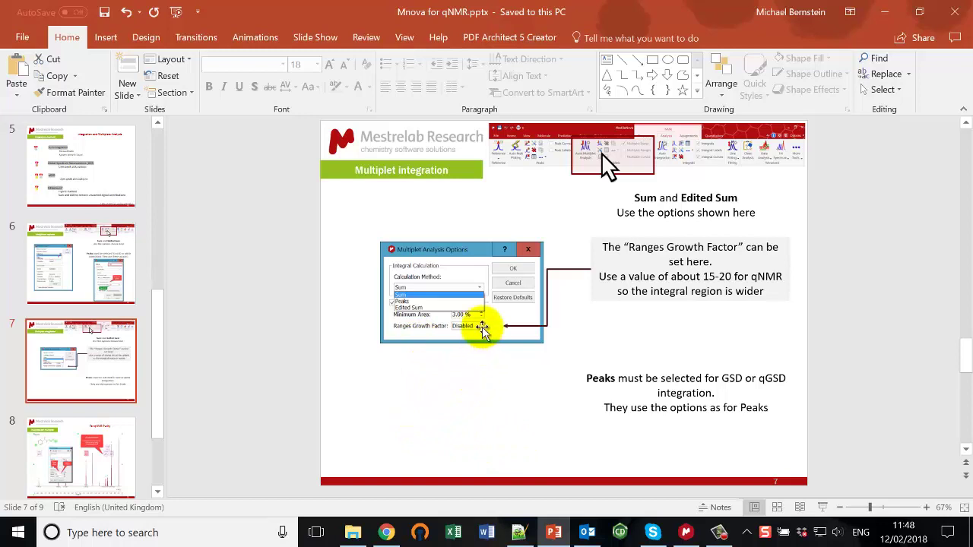
pyautogui.click(130, 444)
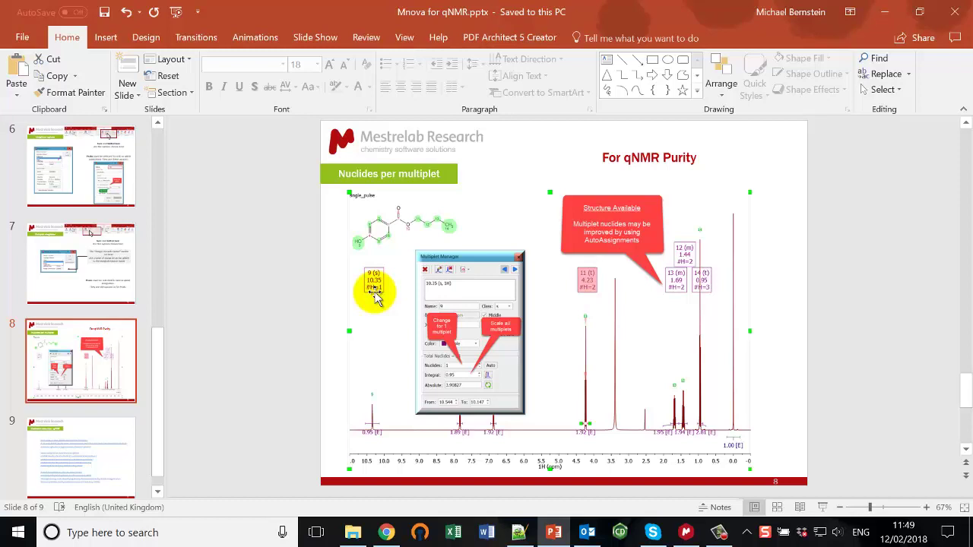
pyautogui.click(122, 453)
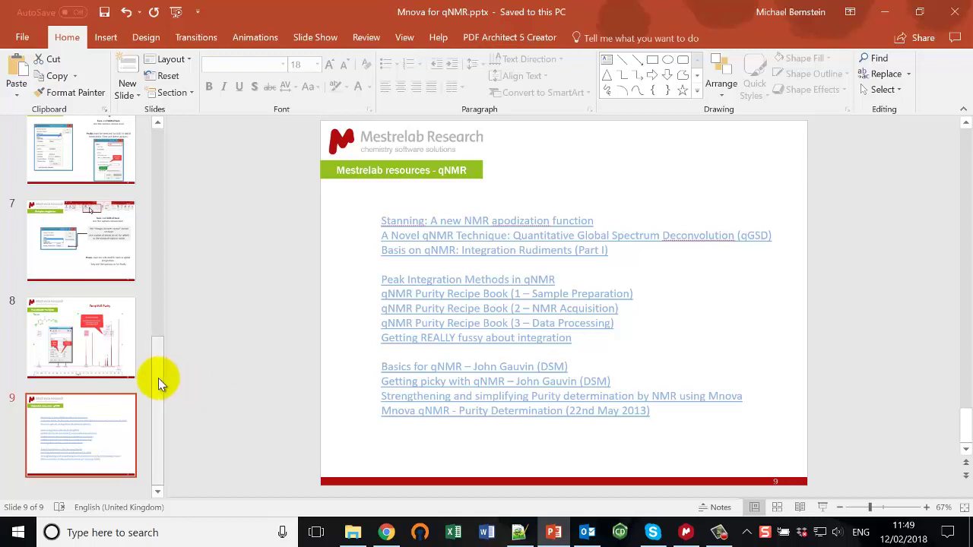
# Switch to MestReNova, display the Caffeine_truncation document and examine the region around the 4.7 ppm peak.
pyautogui.moveTo(656, 33); pyautogui.dragTo(23, 30)
pyautogui.click(17, 76)
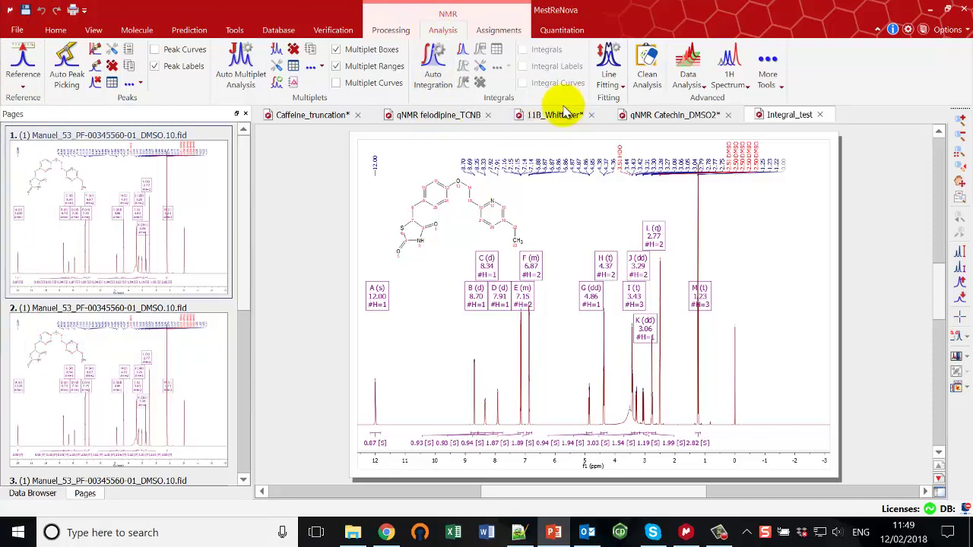
pyautogui.click(327, 120)
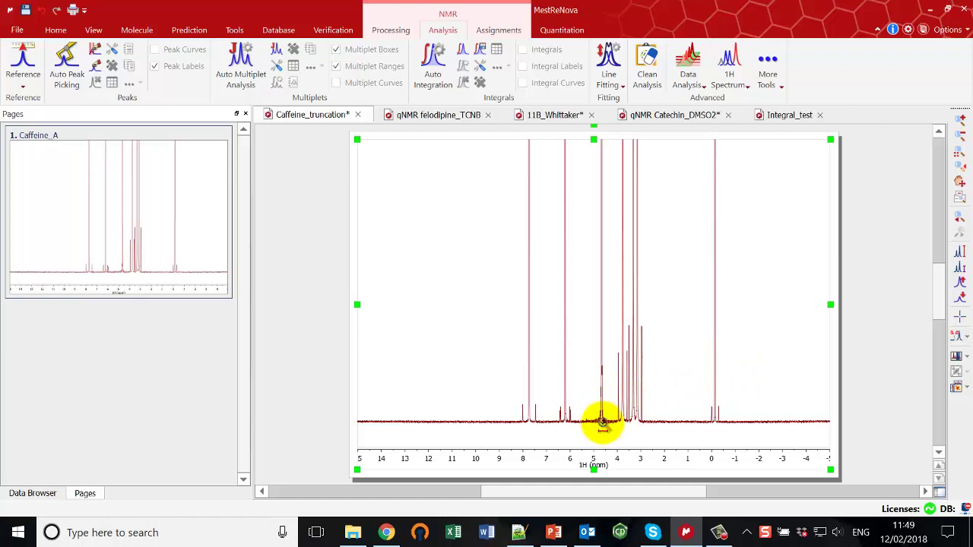
pyautogui.moveTo(576, 402); pyautogui.dragTo(627, 385)
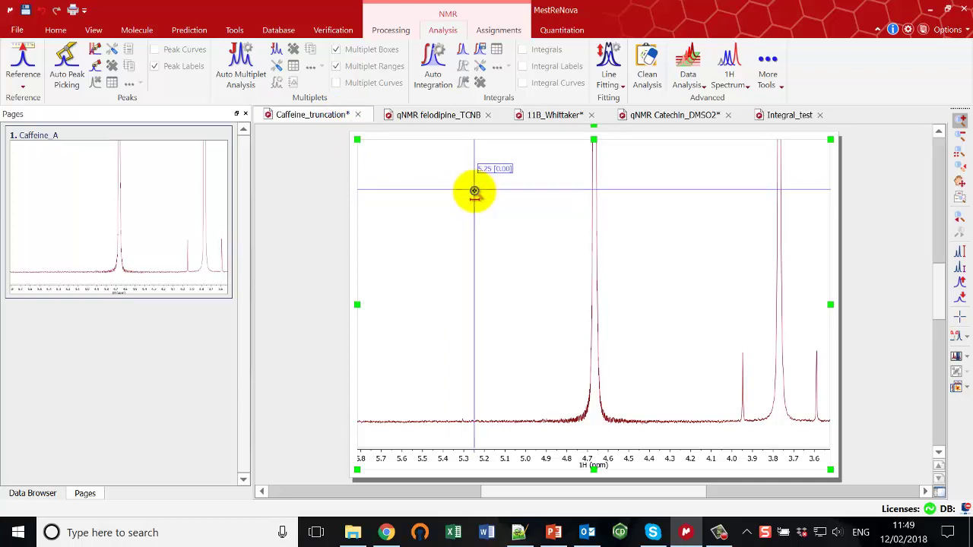
# Set the zero filling spectrum size of the caffeine spectrum to 131072 (128K).
pyautogui.click(384, 29)
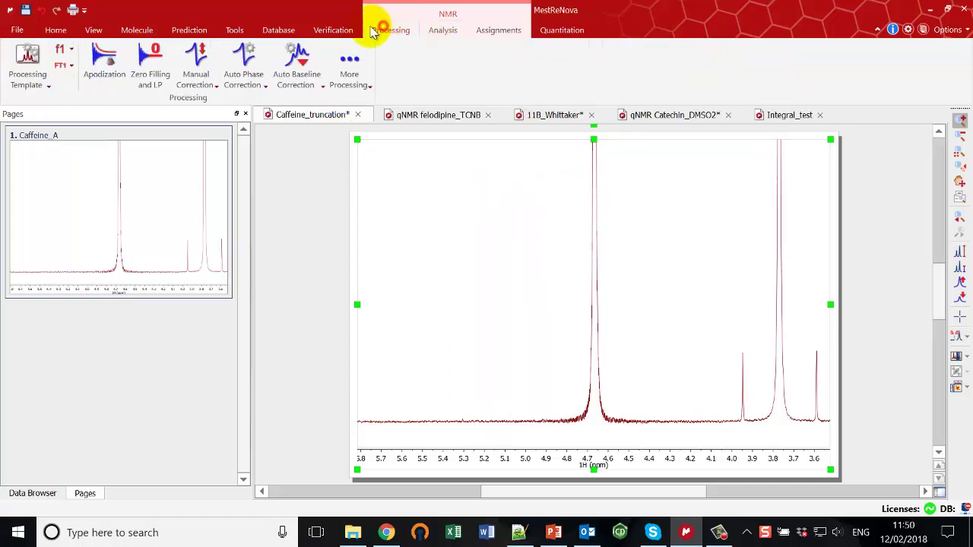
pyautogui.click(154, 73)
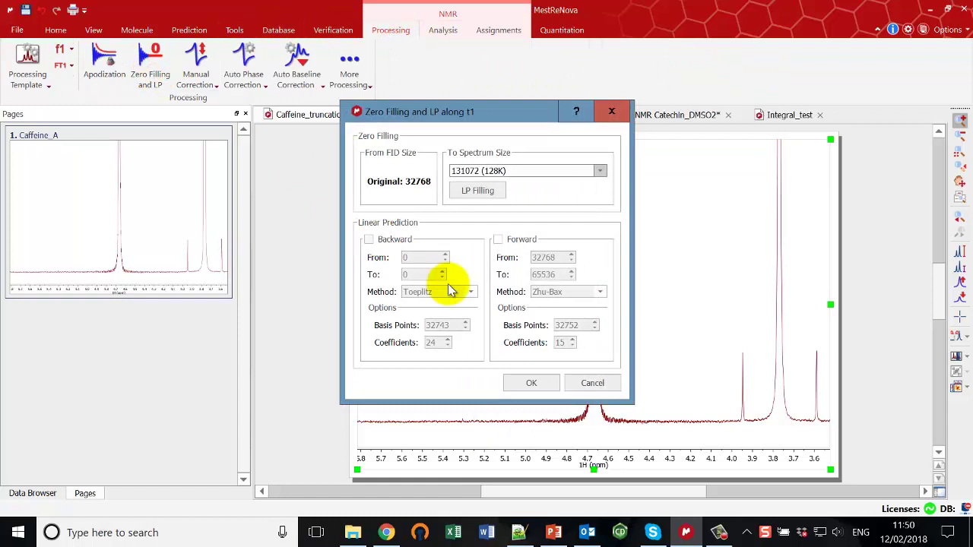
pyautogui.moveTo(502, 111); pyautogui.dragTo(464, 162)
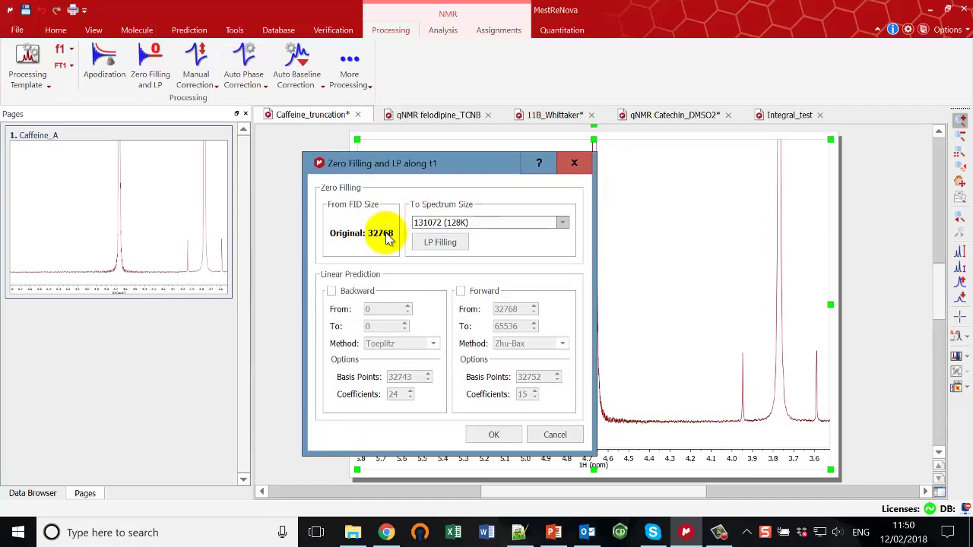
pyautogui.click(562, 224)
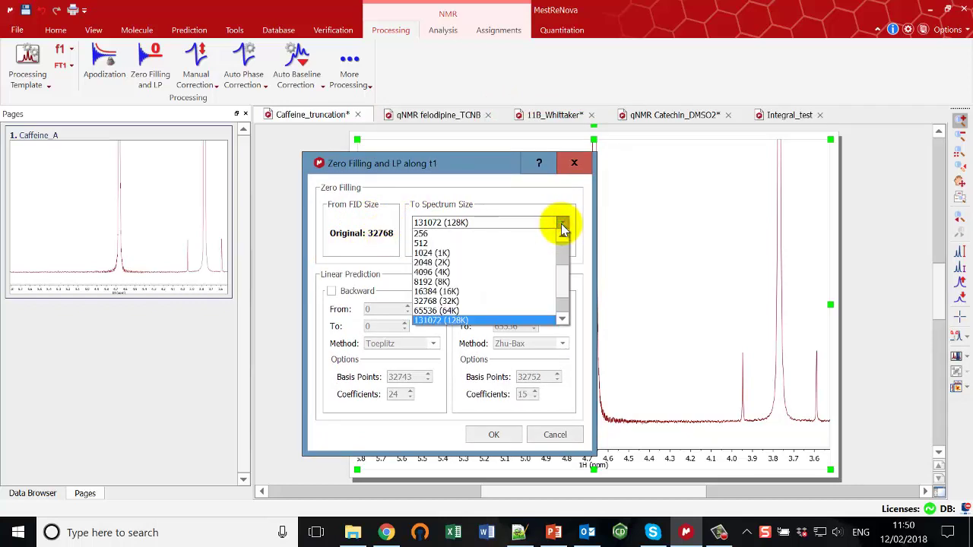
pyautogui.click(494, 322)
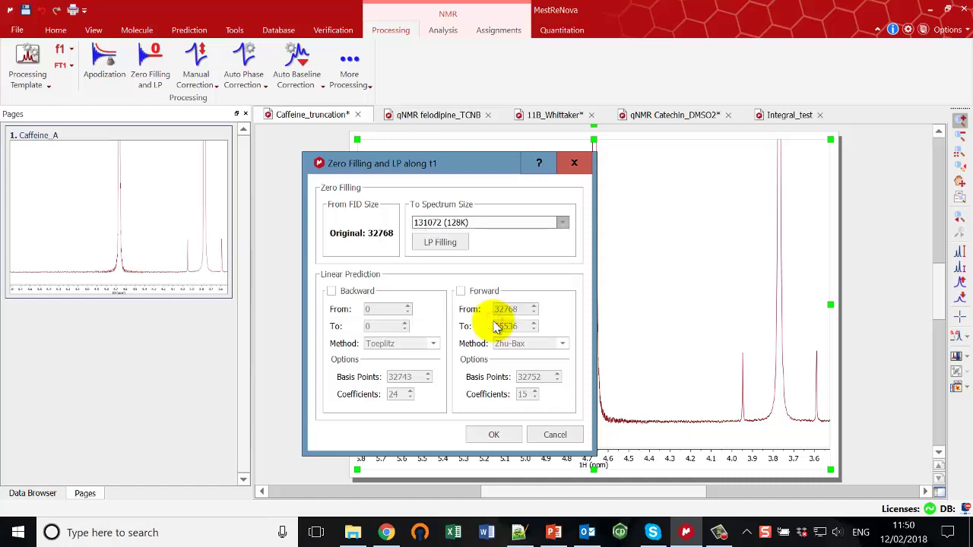
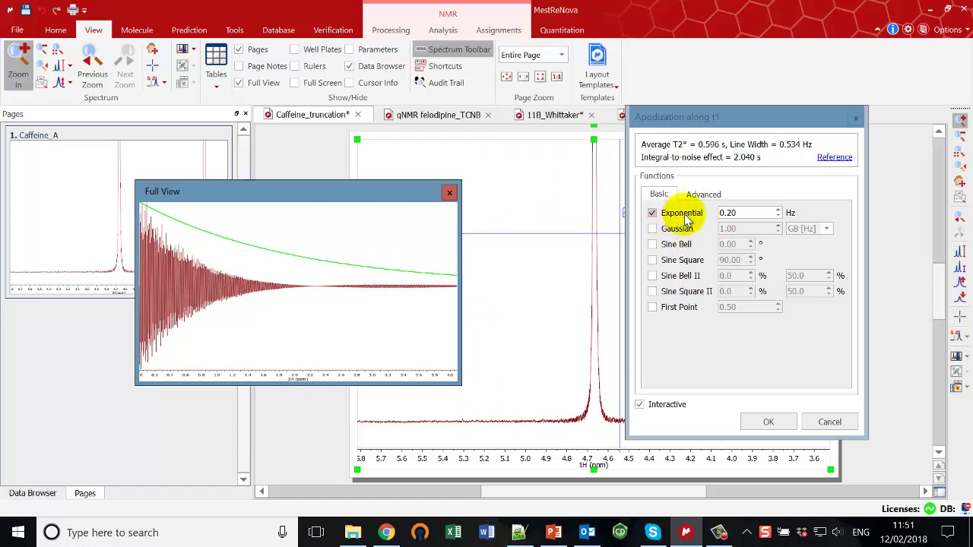
# Examine the base of the 4.7 ppm peak with the 0.20 Hz exponential apodization, keeping the apodization settings clear of the peak.
pyautogui.doubleClick(748, 215)
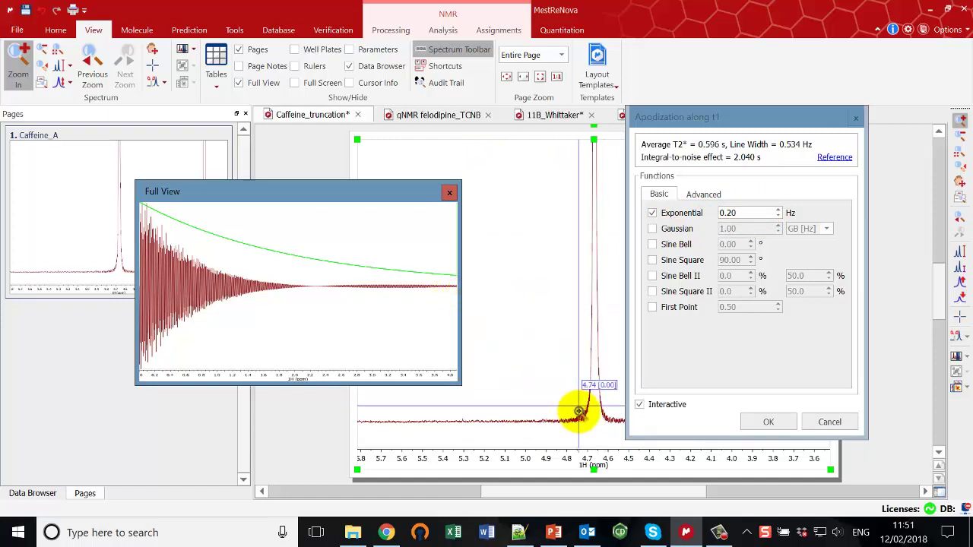
pyautogui.moveTo(593, 409); pyautogui.dragTo(588, 412)
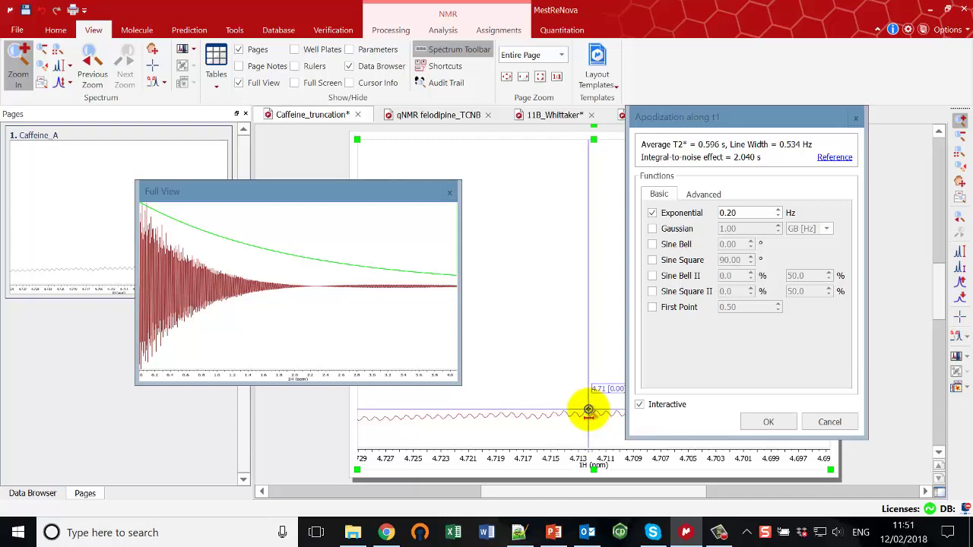
pyautogui.doubleClick(589, 410)
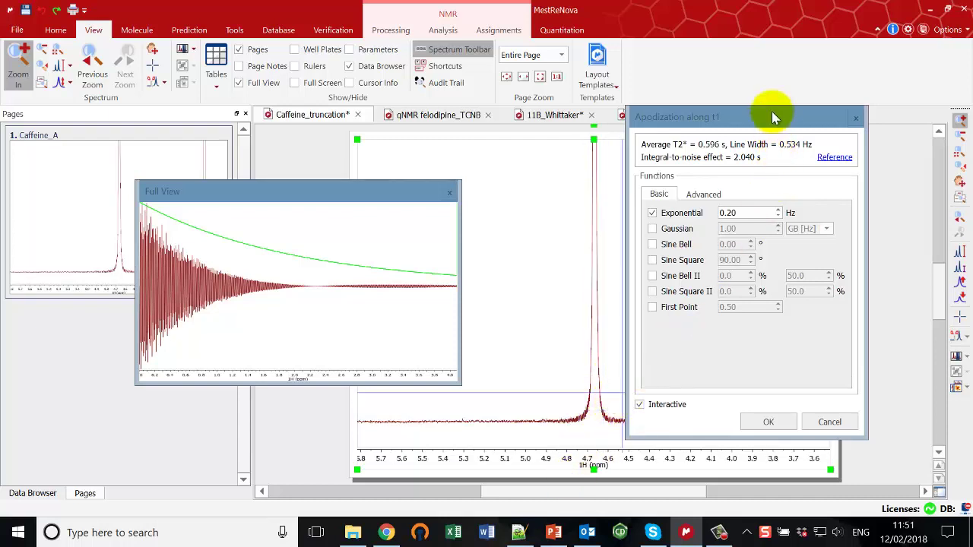
pyautogui.moveTo(772, 111); pyautogui.dragTo(803, 129)
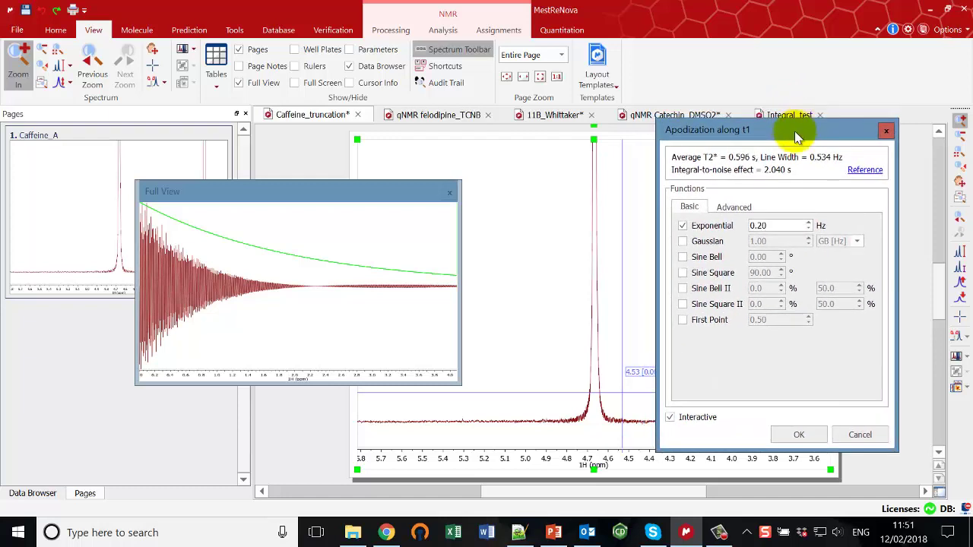
# Turn off the exponential apodization and enable the Stanning function with a value of 6.0.
pyautogui.click(700, 228)
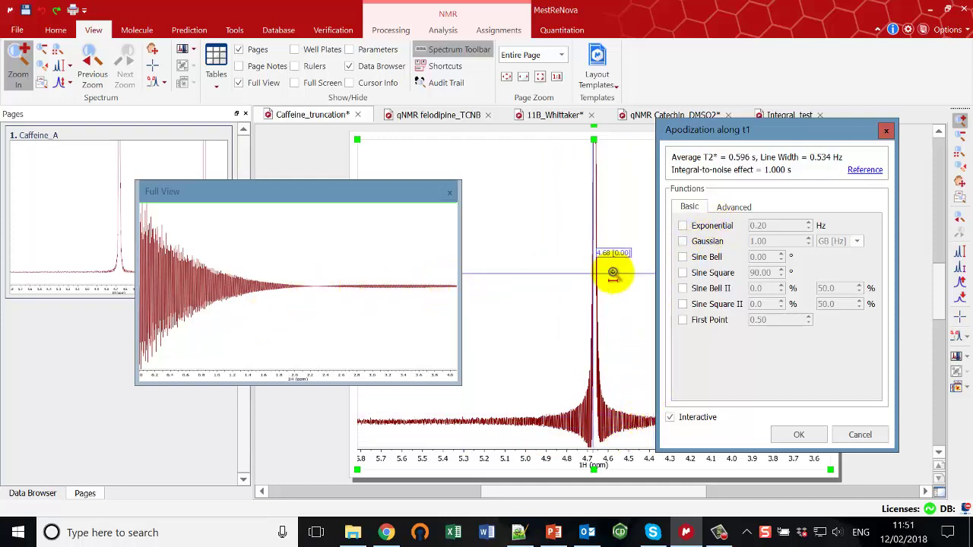
pyautogui.click(733, 207)
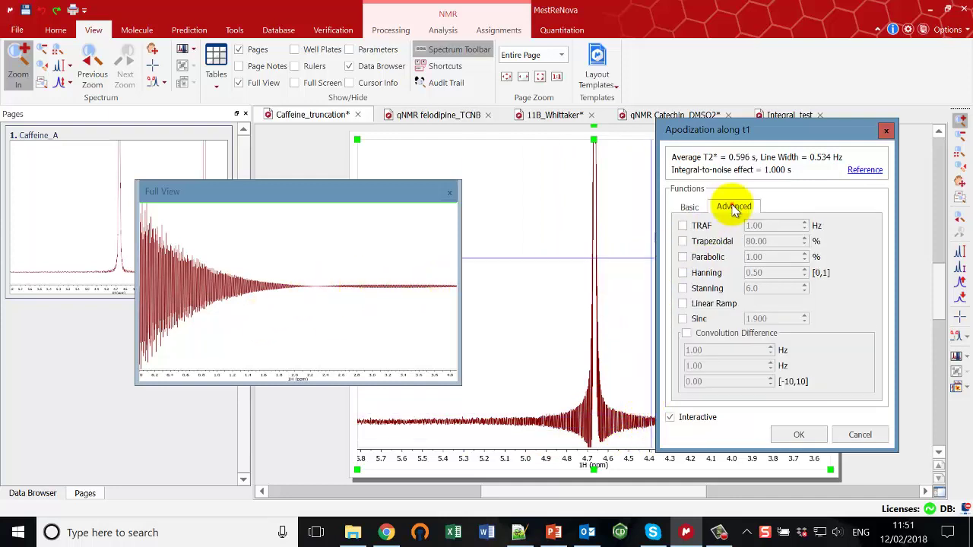
pyautogui.click(694, 288)
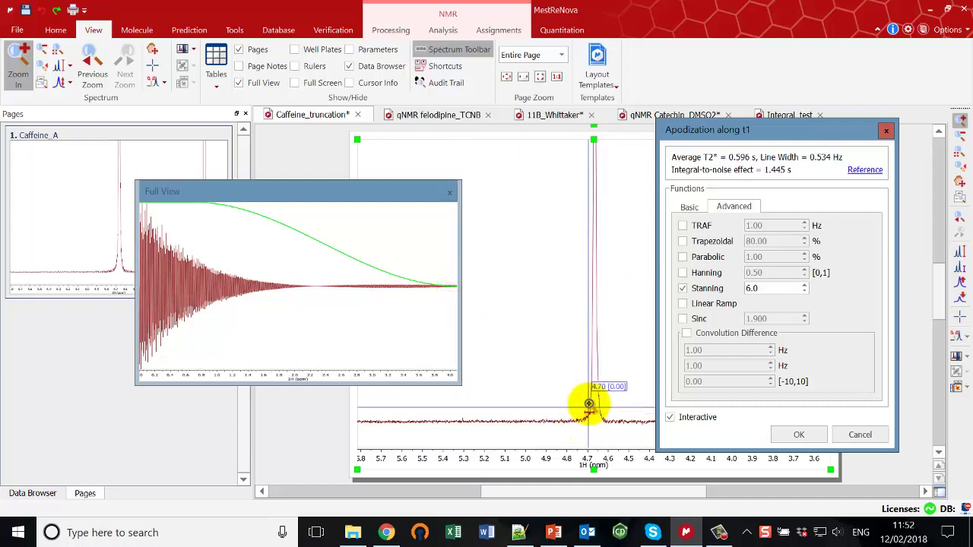
pyautogui.moveTo(595, 415); pyautogui.dragTo(590, 342)
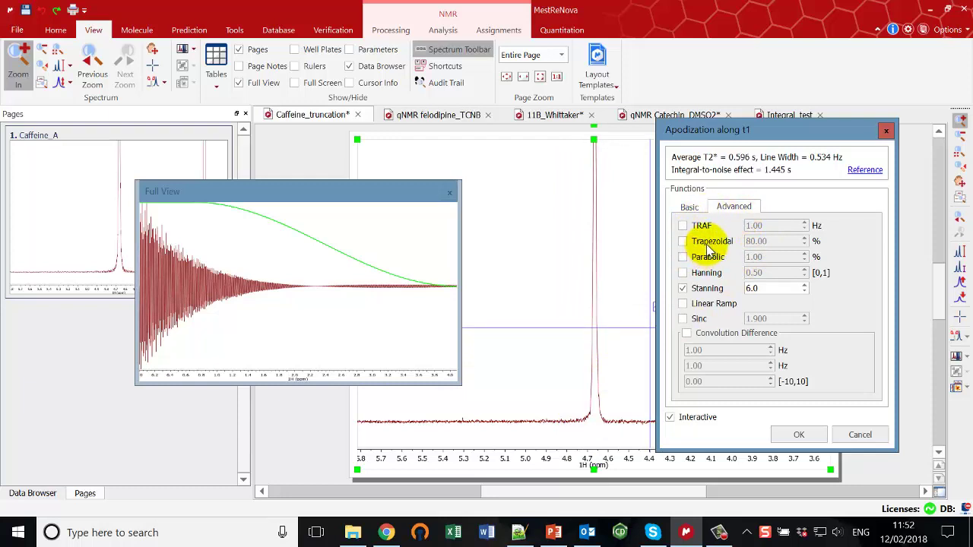
# Check the basic and advanced apodization functions, then apply the apodization to the spectrum and close the Full View window.
pyautogui.click(688, 205)
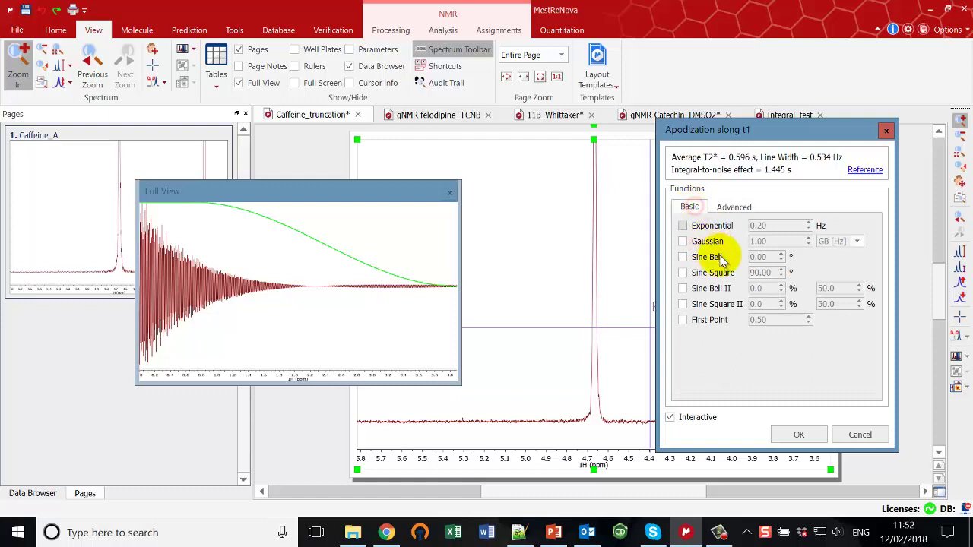
pyautogui.click(733, 207)
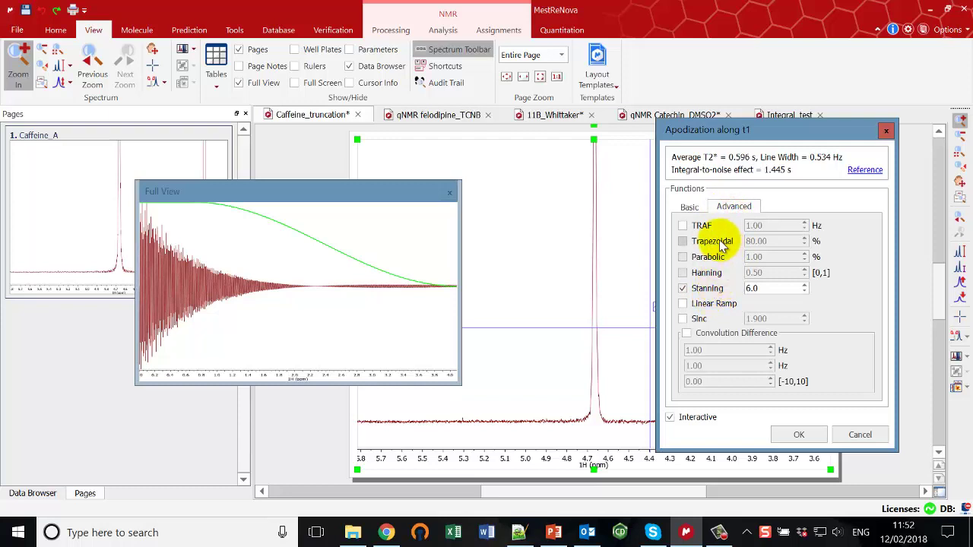
pyautogui.click(690, 208)
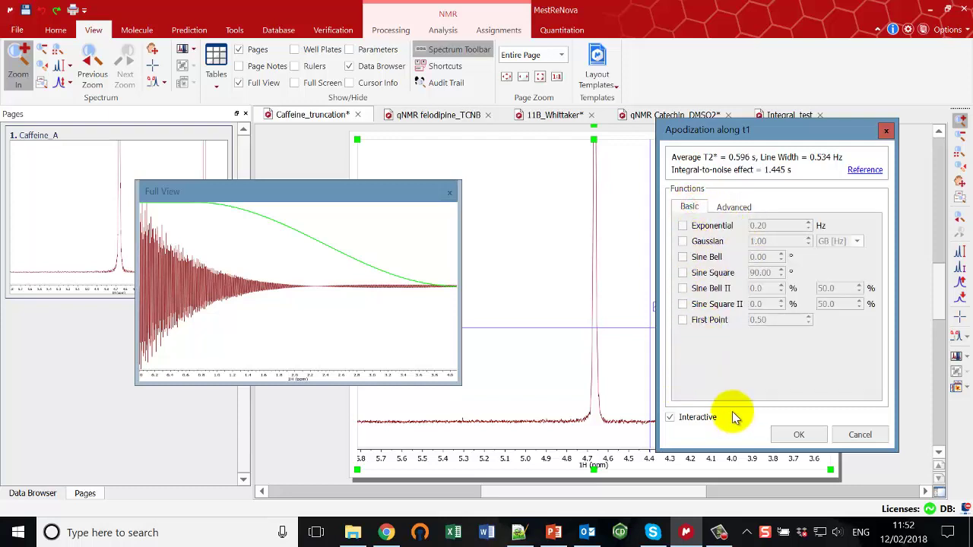
pyautogui.click(795, 434)
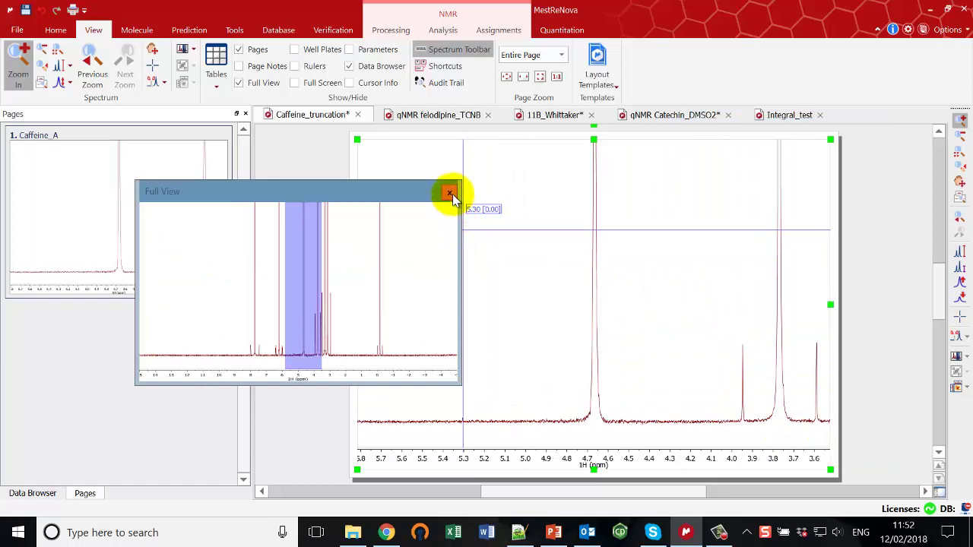
pyautogui.click(450, 193)
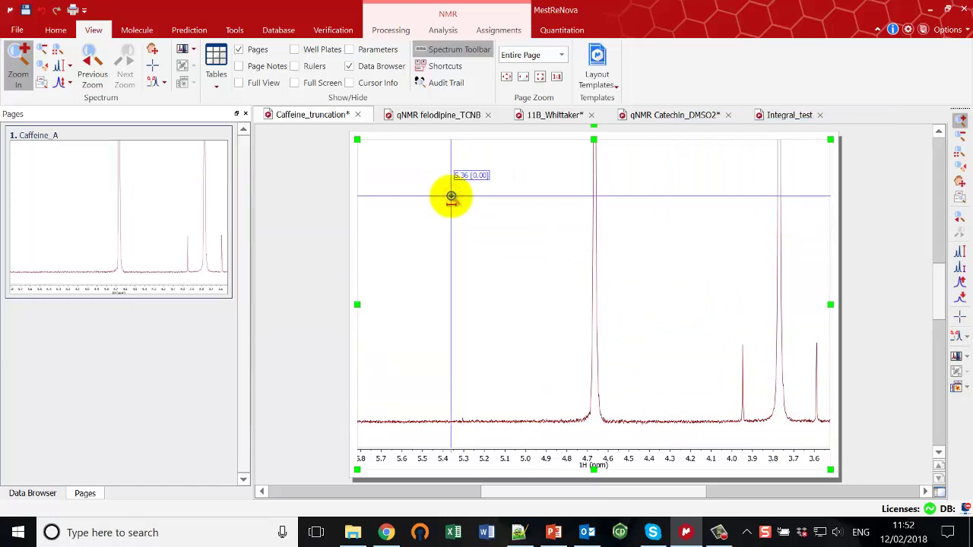
# Run automatic phase correction with the Global algorithm selected and Imported as the initial phase, and inspect the baseline around the peaks.
pyautogui.doubleClick(569, 307)
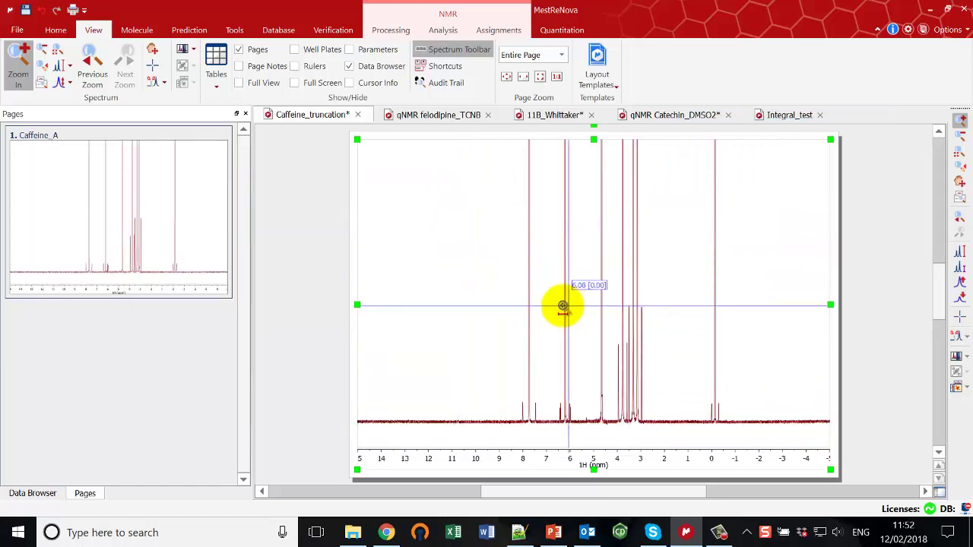
pyautogui.click(390, 31)
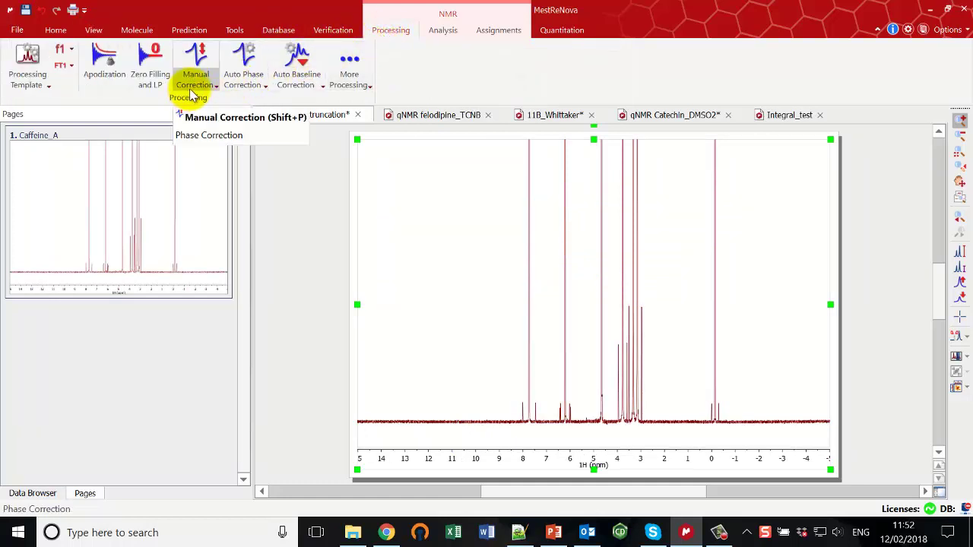
pyautogui.click(241, 88)
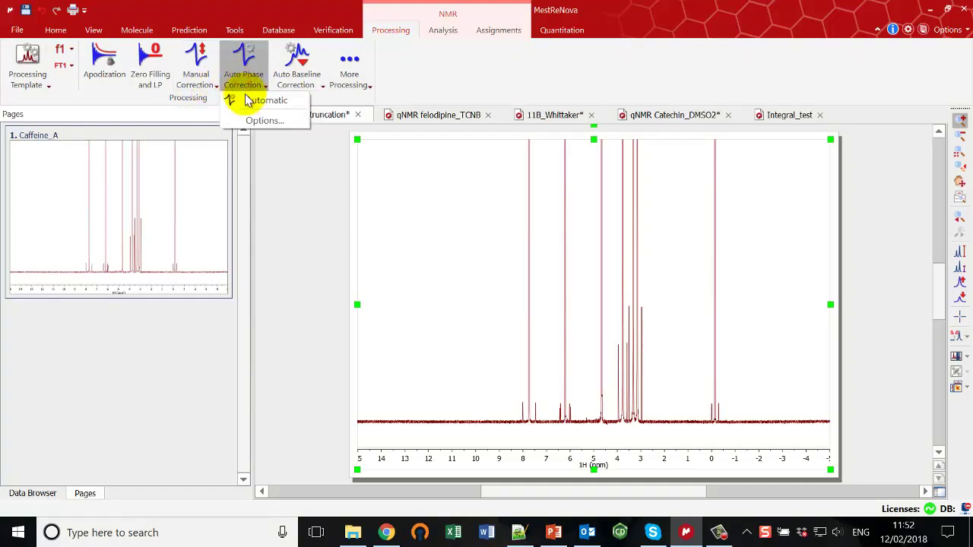
pyautogui.click(262, 121)
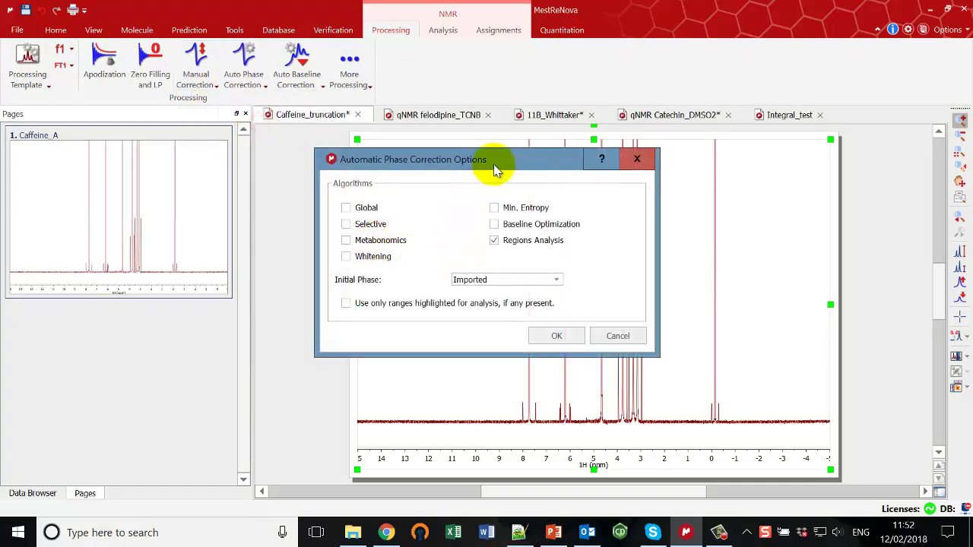
pyautogui.moveTo(494, 168); pyautogui.dragTo(448, 185)
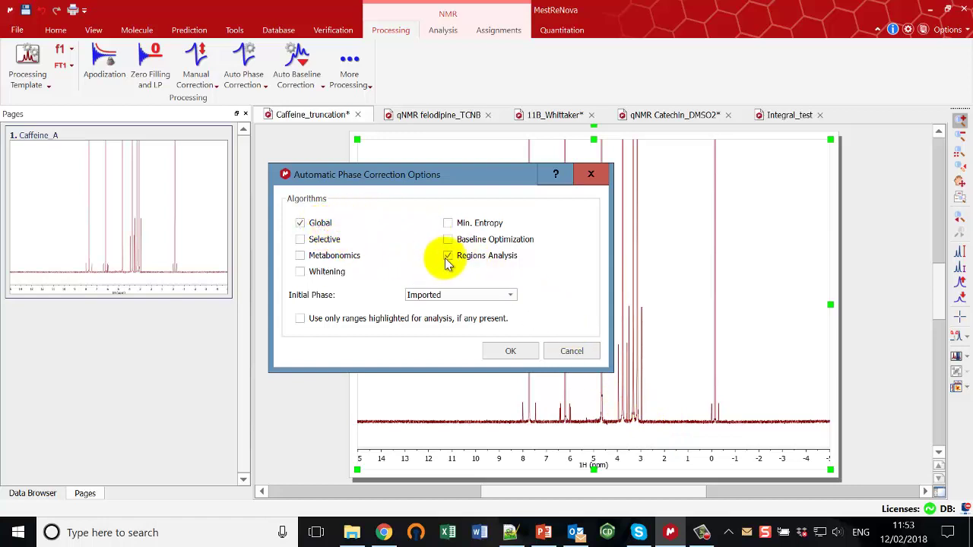
pyautogui.click(507, 355)
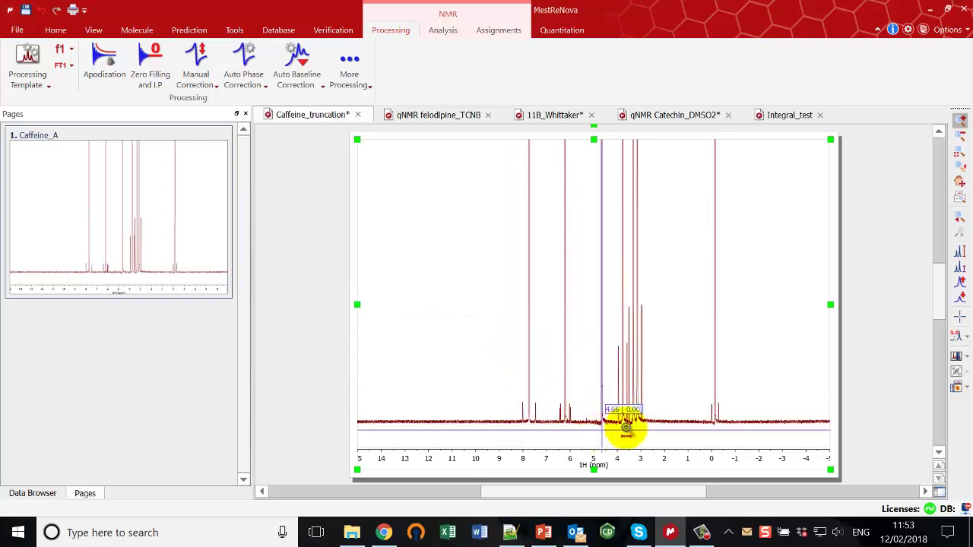
pyautogui.scroll(4, 600, 402)
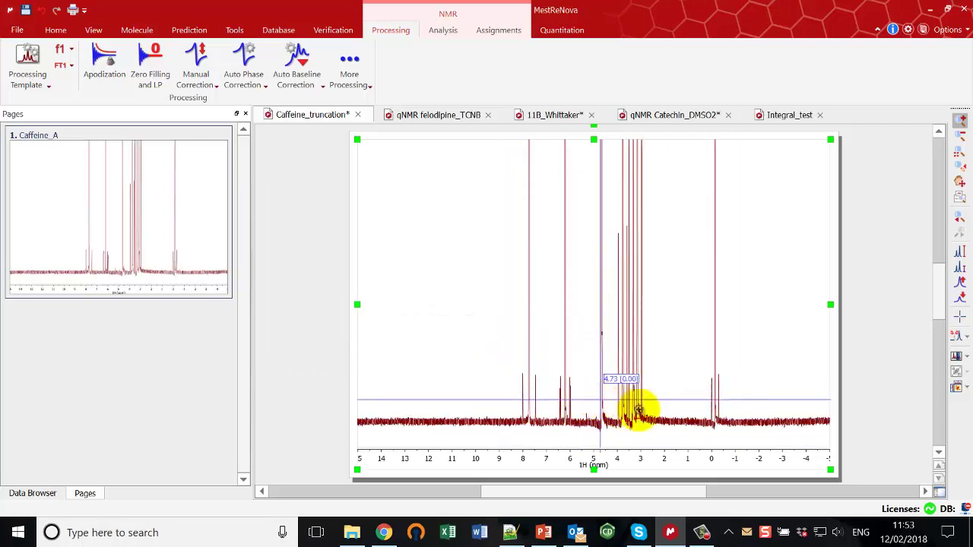
pyautogui.scroll(-3, 687, 398)
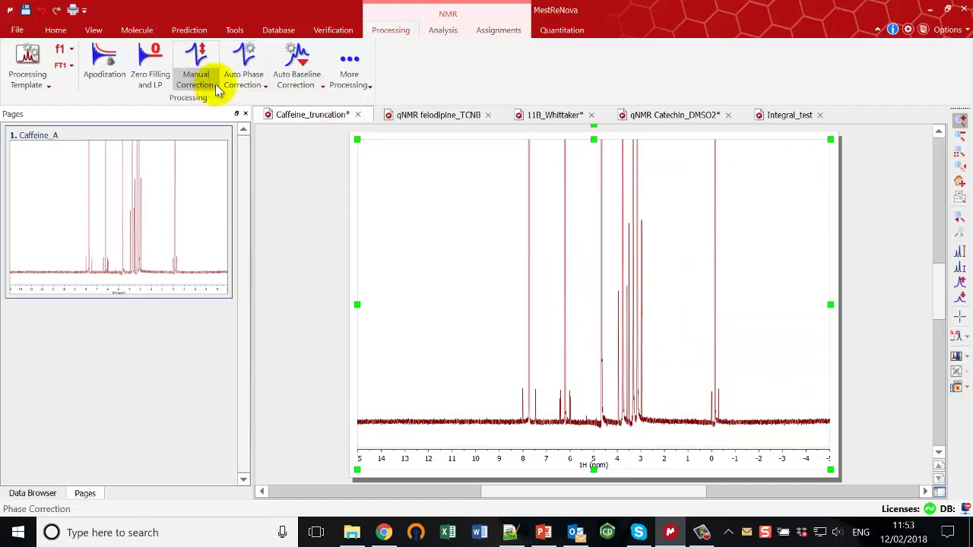
# Run automatic phase correction on the caffeine spectrum with Regions Analysis instead of Global and Imported as the initial phase.
pyautogui.click(260, 86)
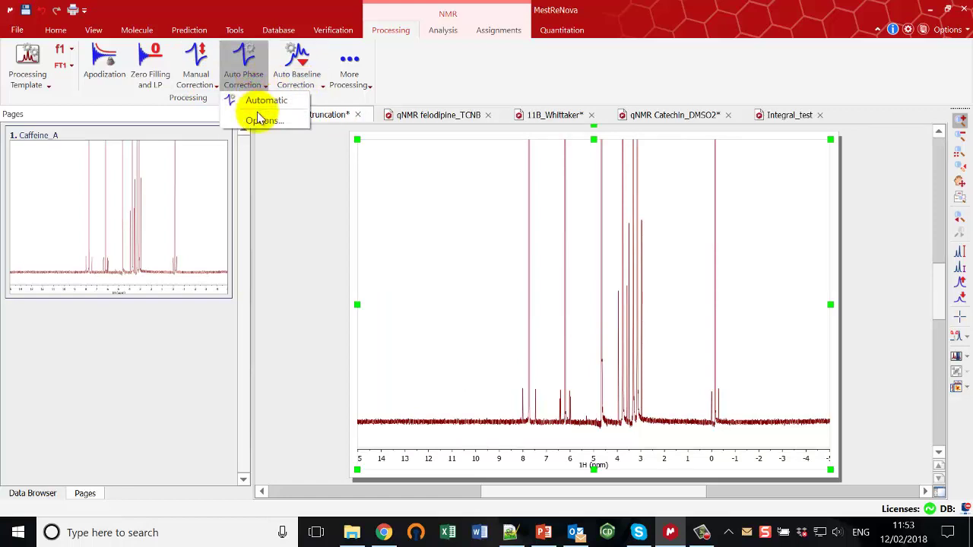
pyautogui.click(256, 120)
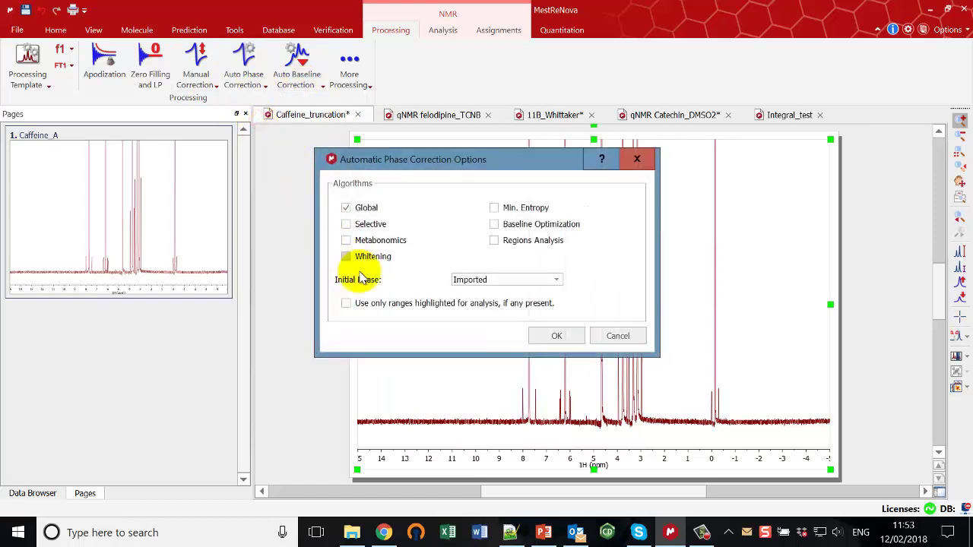
pyautogui.click(347, 207)
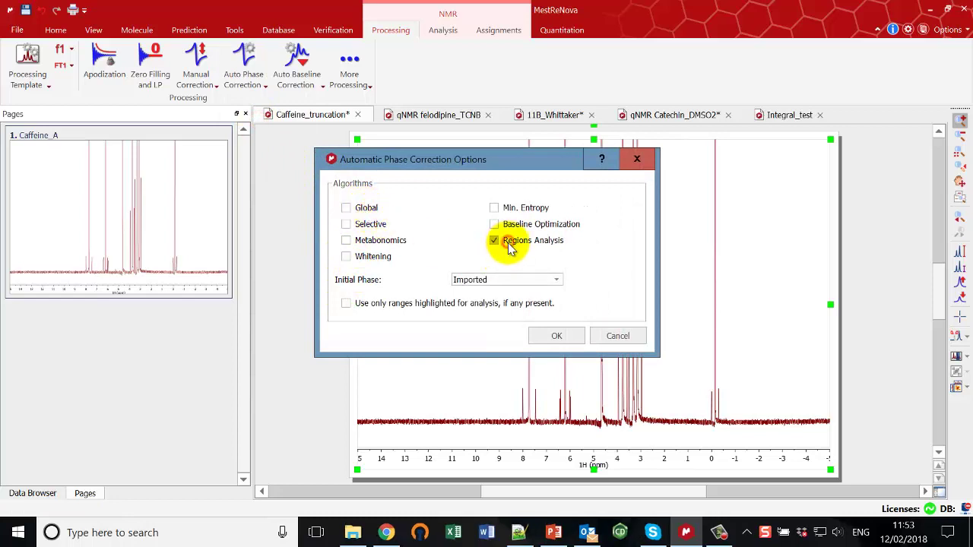
pyautogui.click(547, 336)
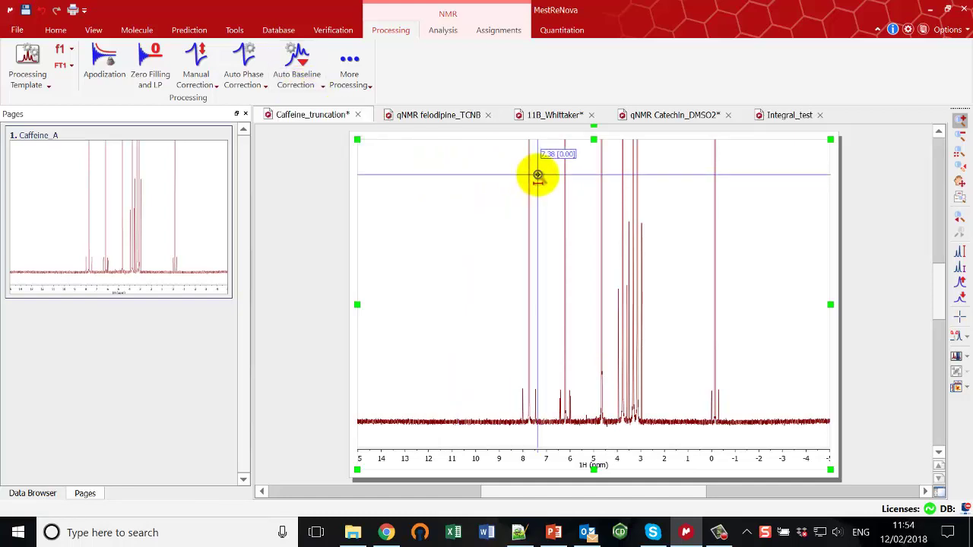
# Show the full qNMR Catechin_DMSO2 spectrum and open its baseline correction settings, keeping the dialog clear of the fitted curve.
pyautogui.click(650, 120)
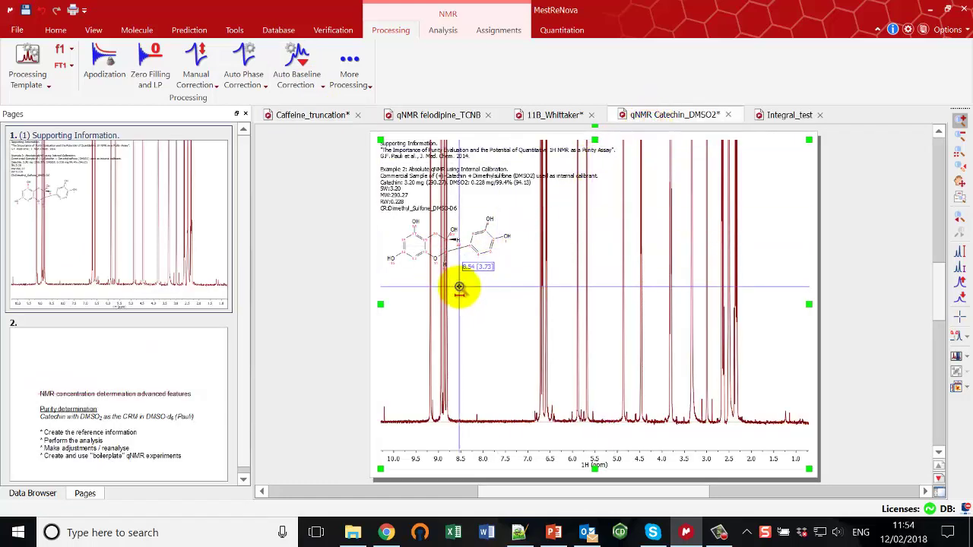
pyautogui.press('f')
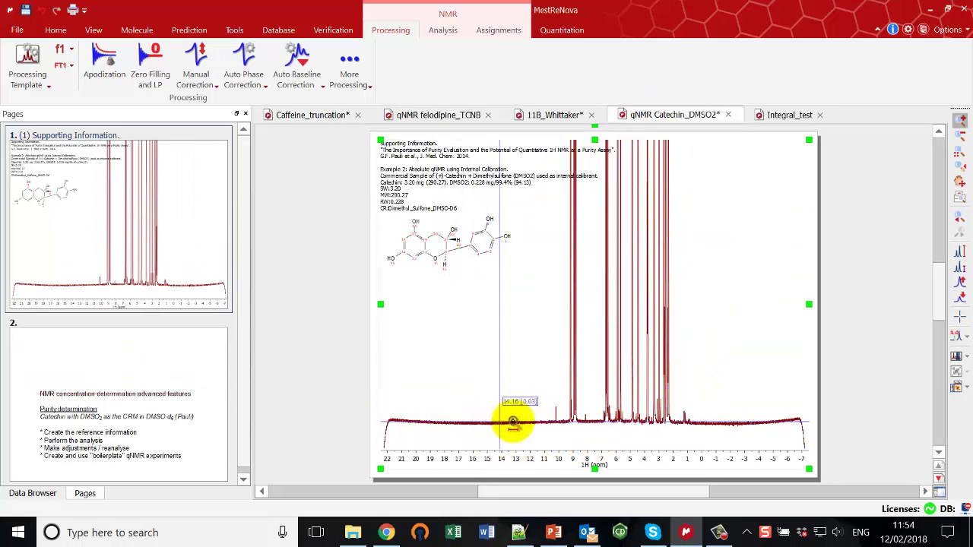
pyautogui.press('Escape')
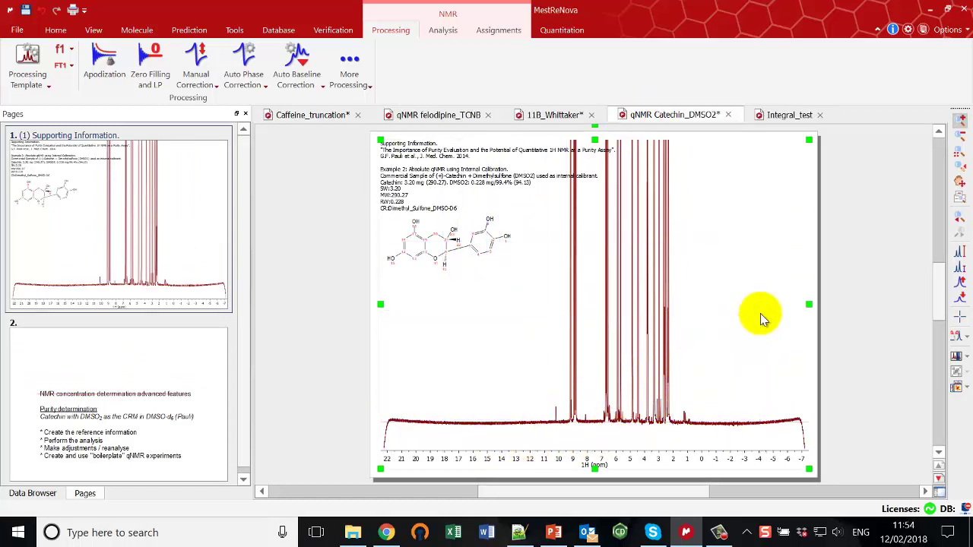
pyautogui.click(291, 85)
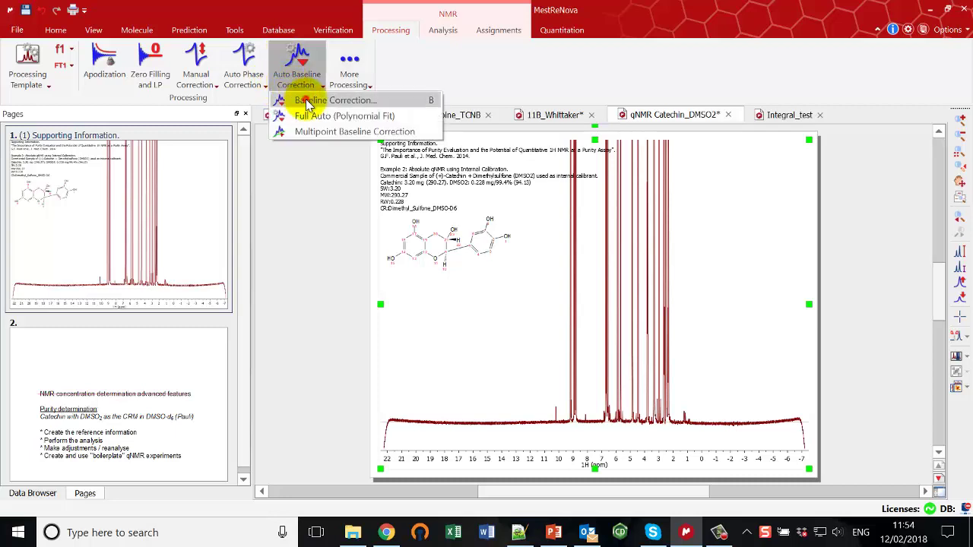
pyautogui.click(304, 98)
pyautogui.moveTo(465, 196); pyautogui.dragTo(520, 381)
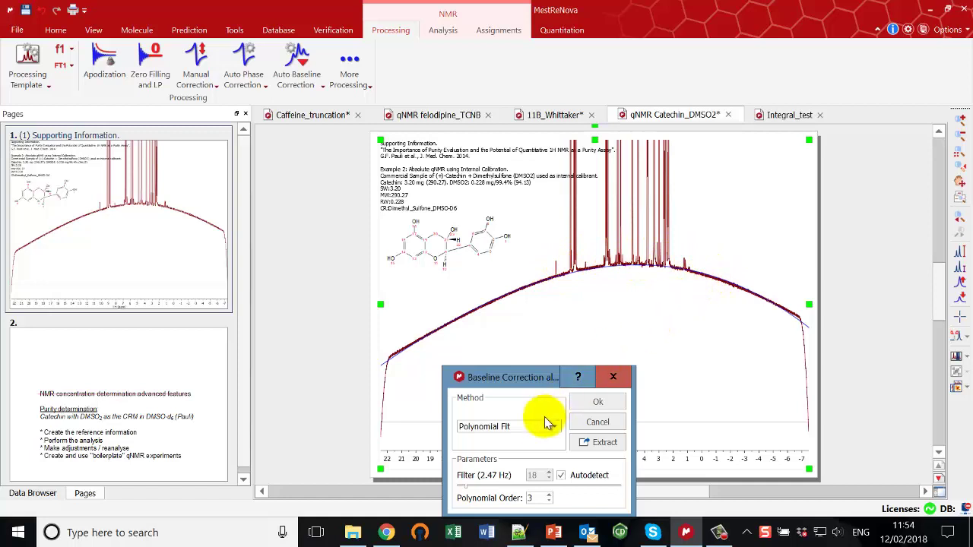
pyautogui.moveTo(513, 376); pyautogui.dragTo(534, 360)
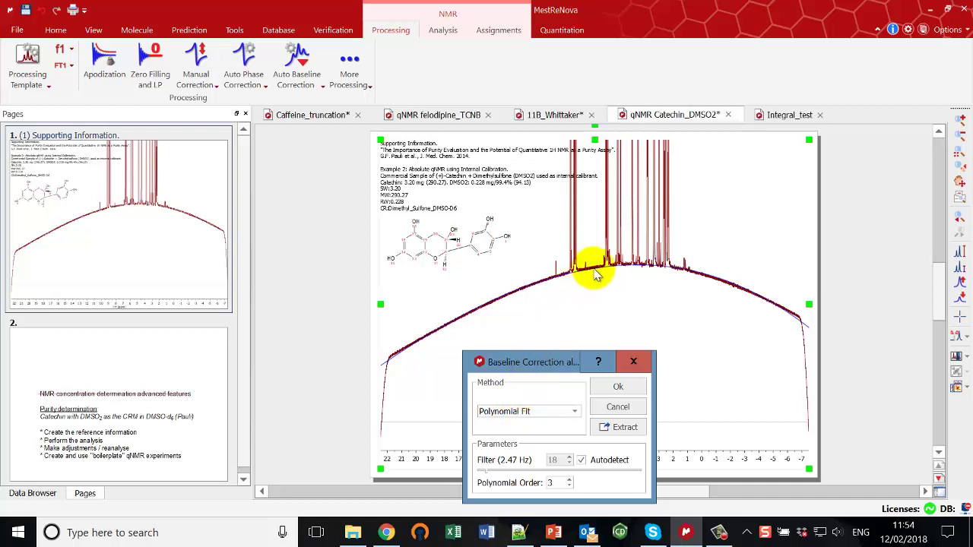
# Preview the Bernstein Polynomial Fit, but apply the baseline correction with Polynomial Fit, autodetected filter and polynomial order 3.
pyautogui.click(566, 408)
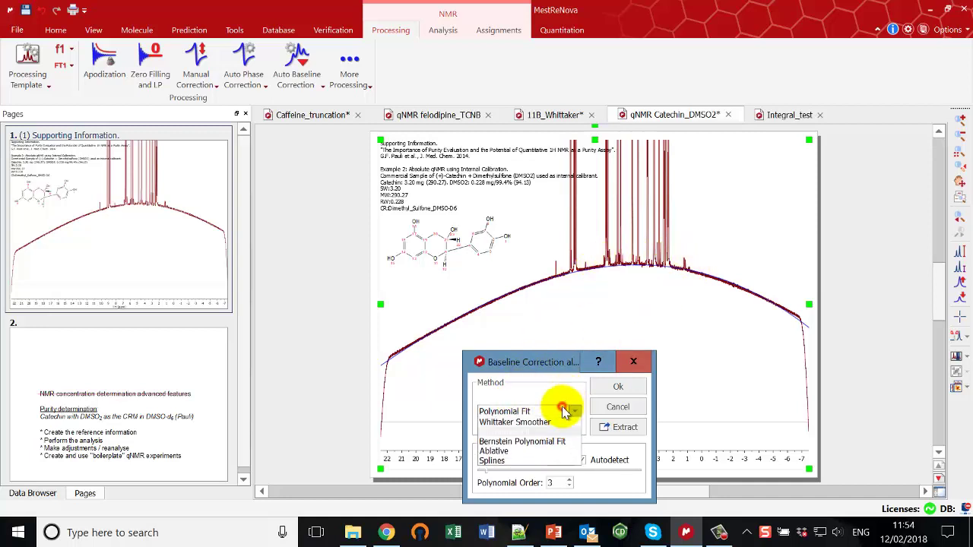
pyautogui.click(526, 447)
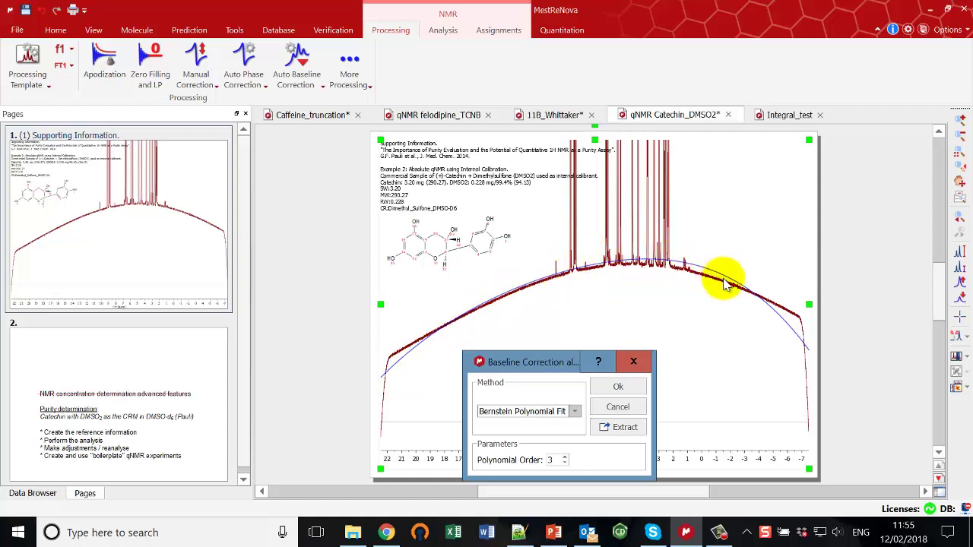
pyautogui.click(542, 416)
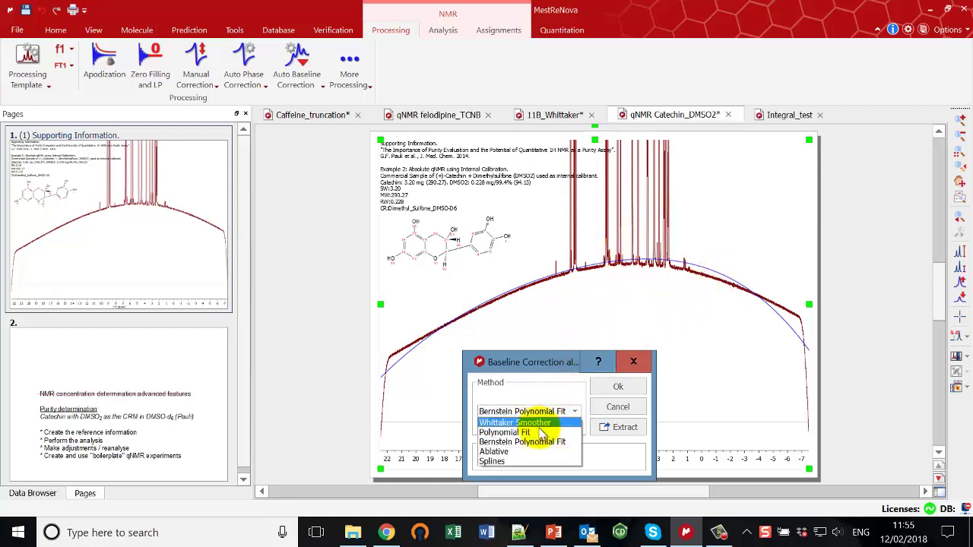
pyautogui.click(537, 430)
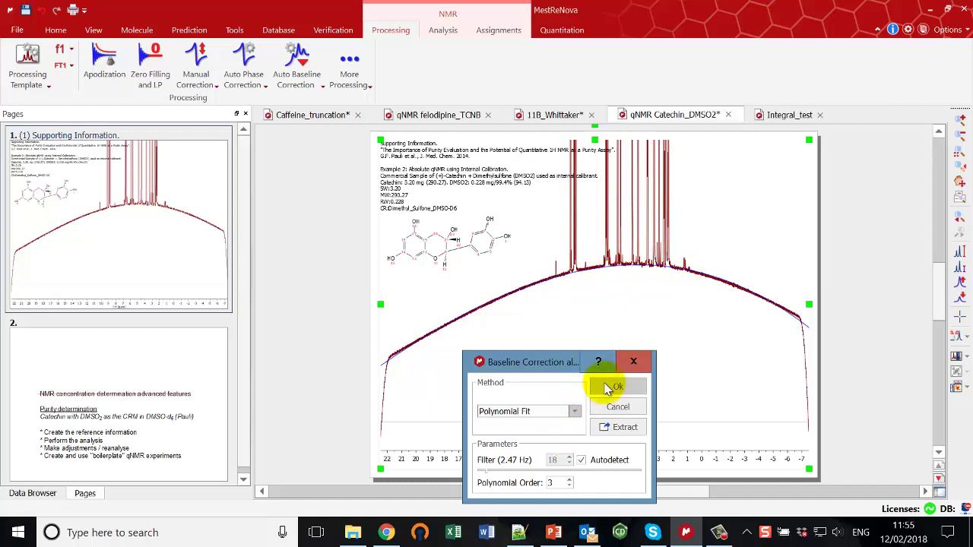
pyautogui.click(612, 388)
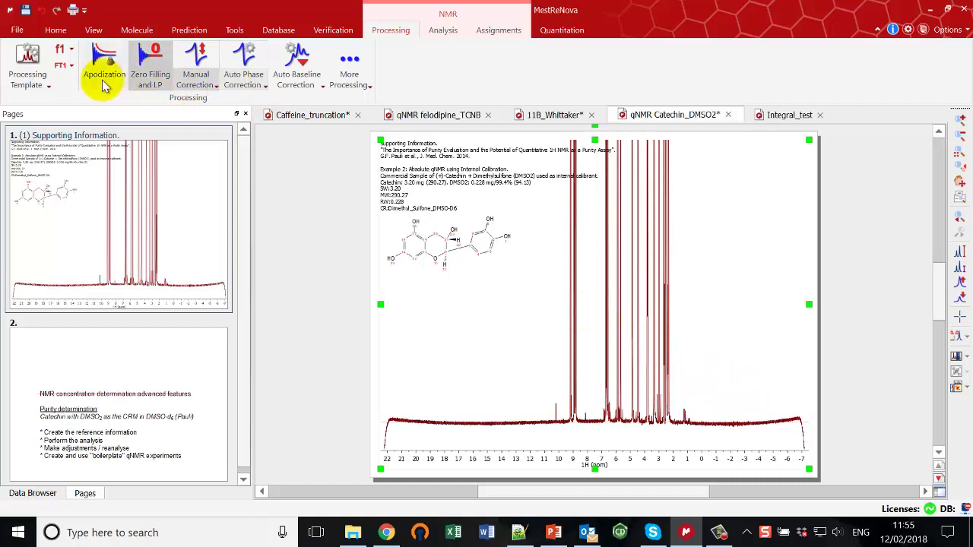
# Review the catechin spectrum's processing template and close it without applying changes.
pyautogui.click(23, 62)
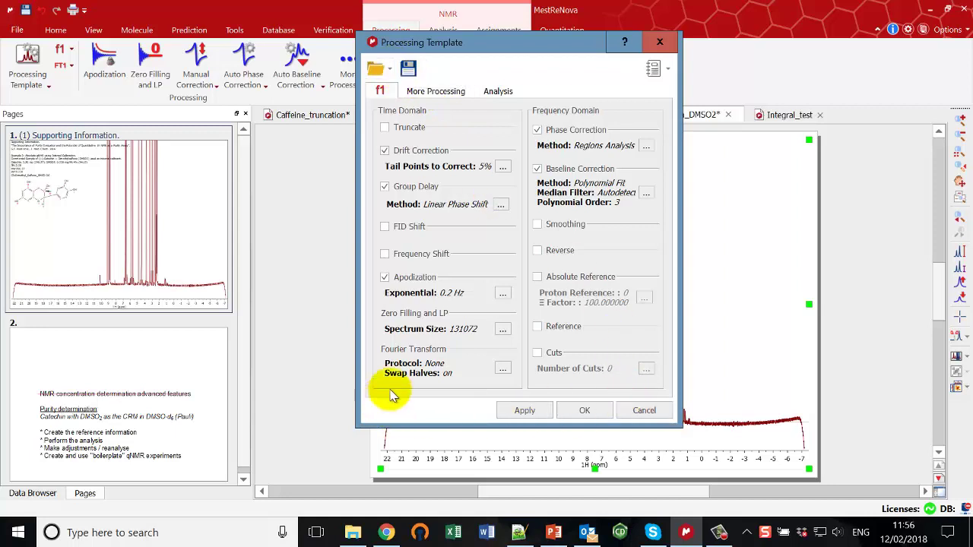
pyautogui.click(644, 411)
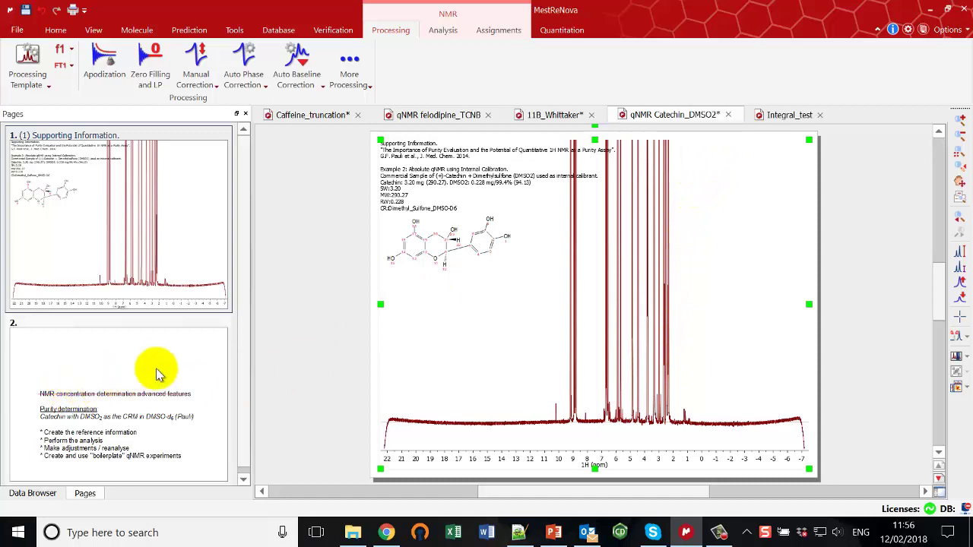
# Run automatic multiplet analysis on the first Integral_test spectrum with Sum as the integral calculation method.
pyautogui.click(783, 122)
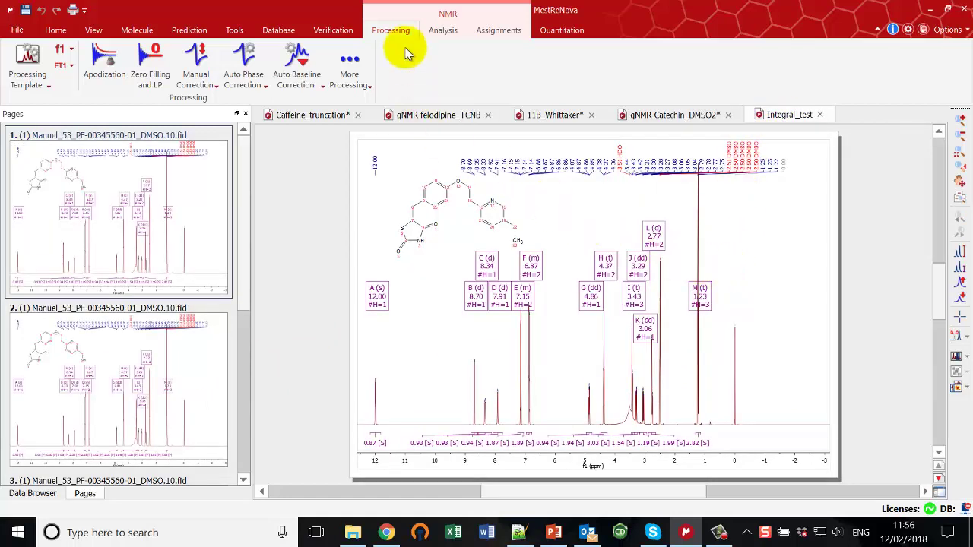
pyautogui.click(441, 32)
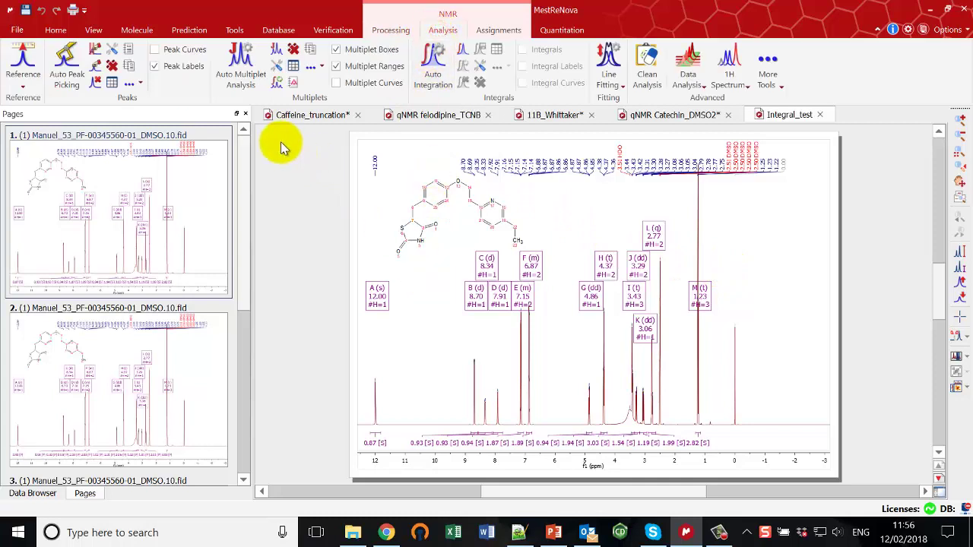
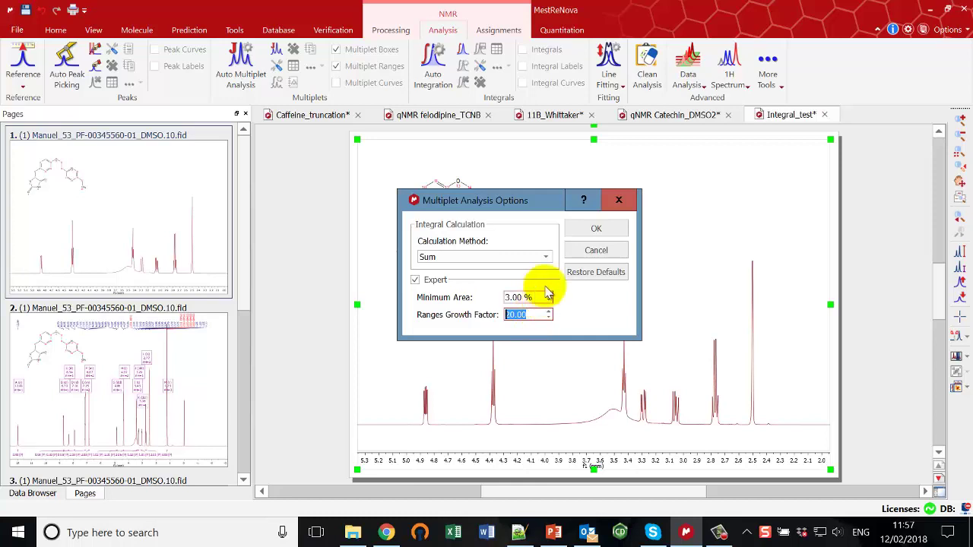
pyautogui.click(591, 229)
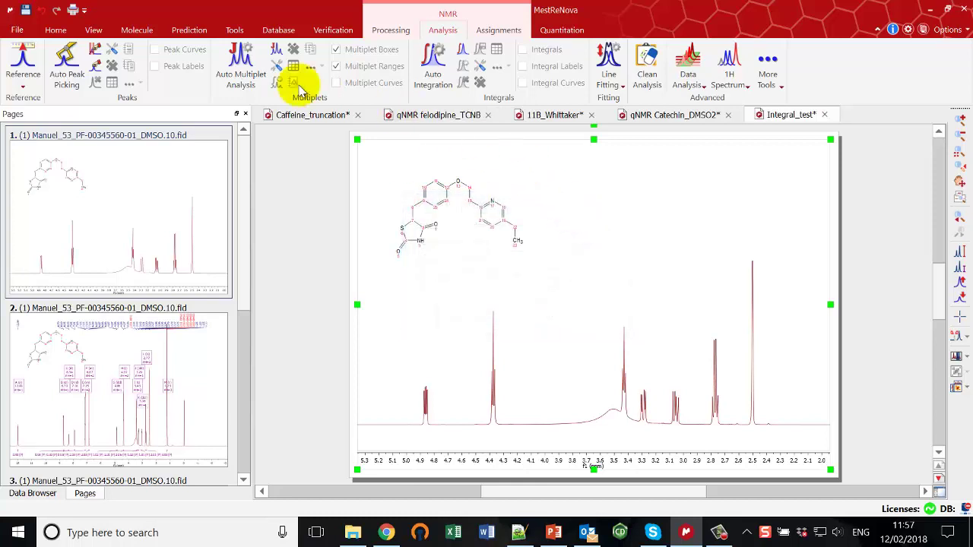
pyautogui.click(240, 65)
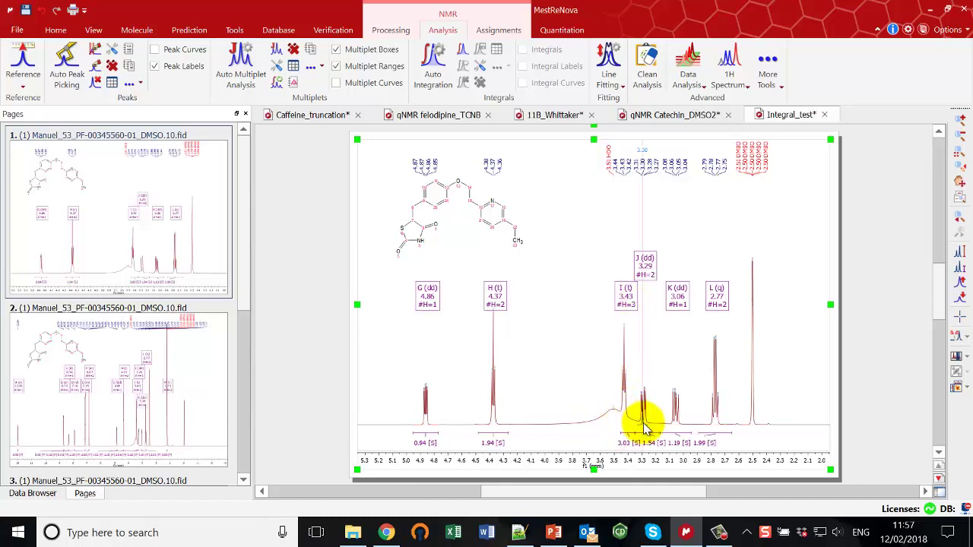
# Examine the Sum integral ranges of the multiplets from 7.2 to 2.7 ppm, including those beside the broad water peak.
pyautogui.moveTo(472, 462); pyautogui.dragTo(794, 472)
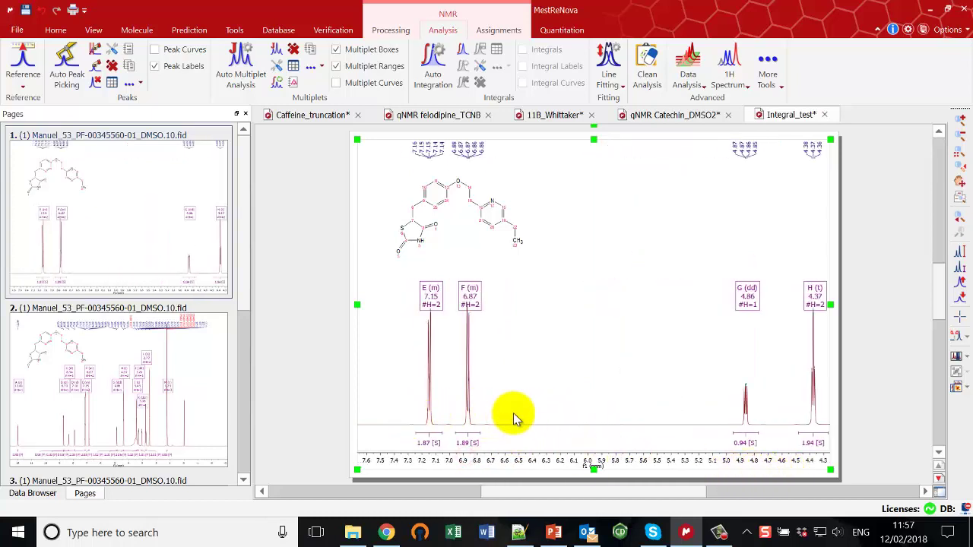
pyautogui.scroll(2, 513, 413)
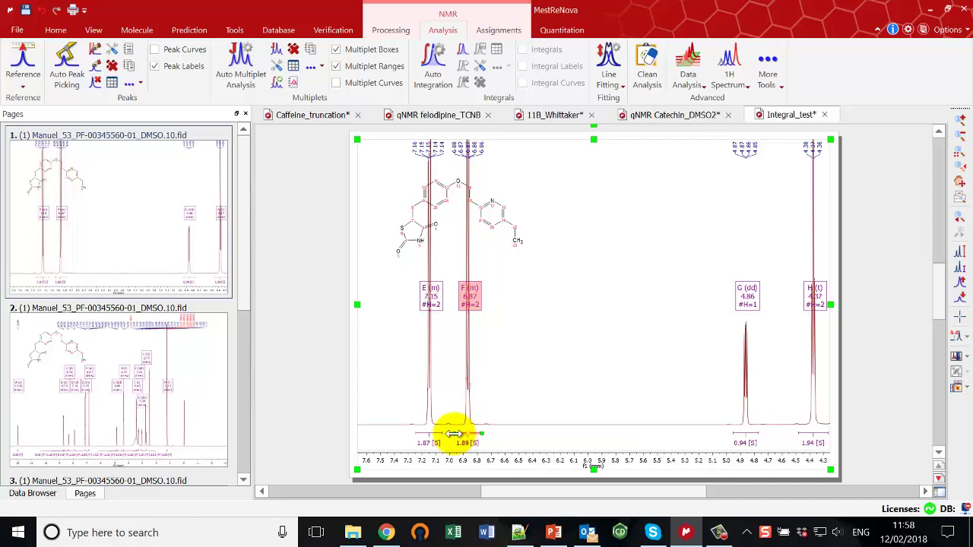
pyautogui.moveTo(757, 462); pyautogui.dragTo(492, 449)
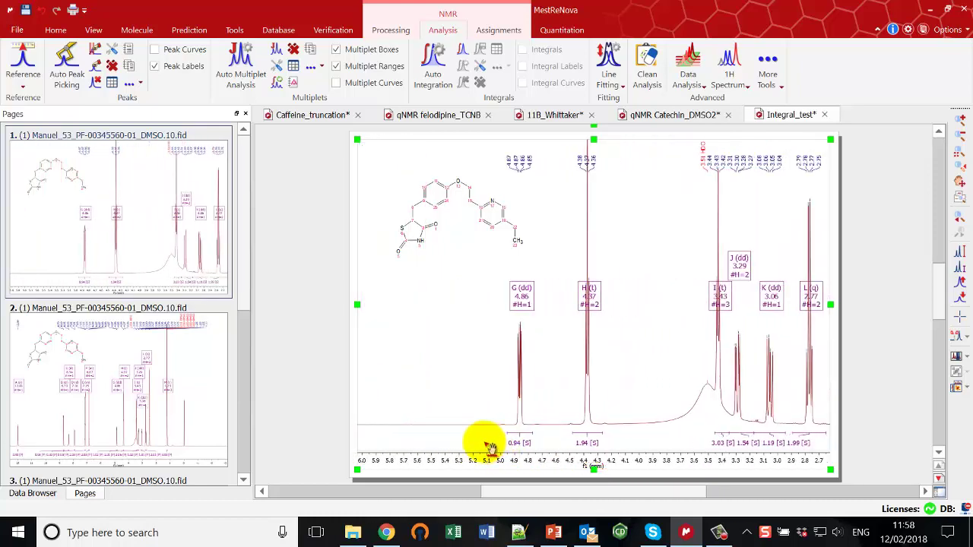
pyautogui.moveTo(710, 456); pyautogui.dragTo(630, 450)
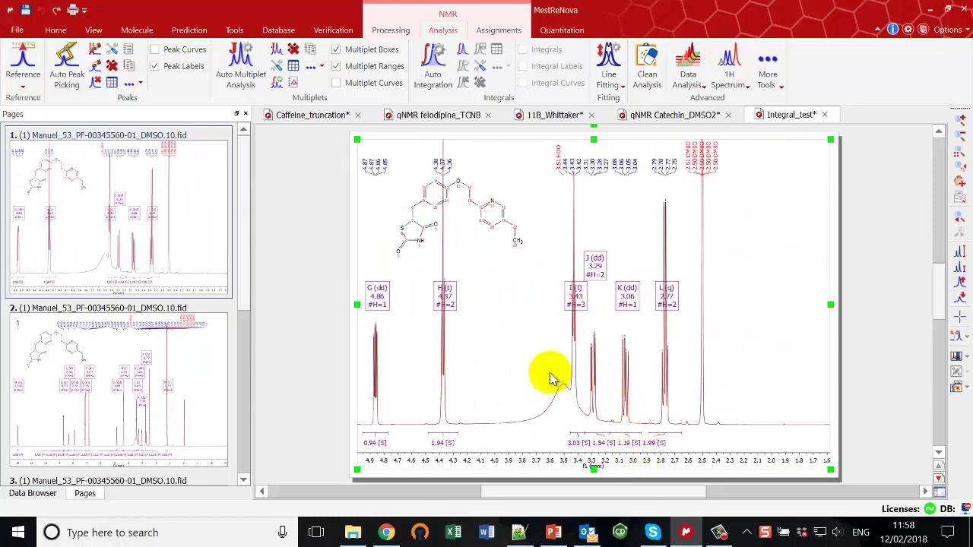
# Clear the existing analysis from the second page's spectrum, keeping the 4.3 to 2.3 ppm region in view.
pyautogui.click(194, 366)
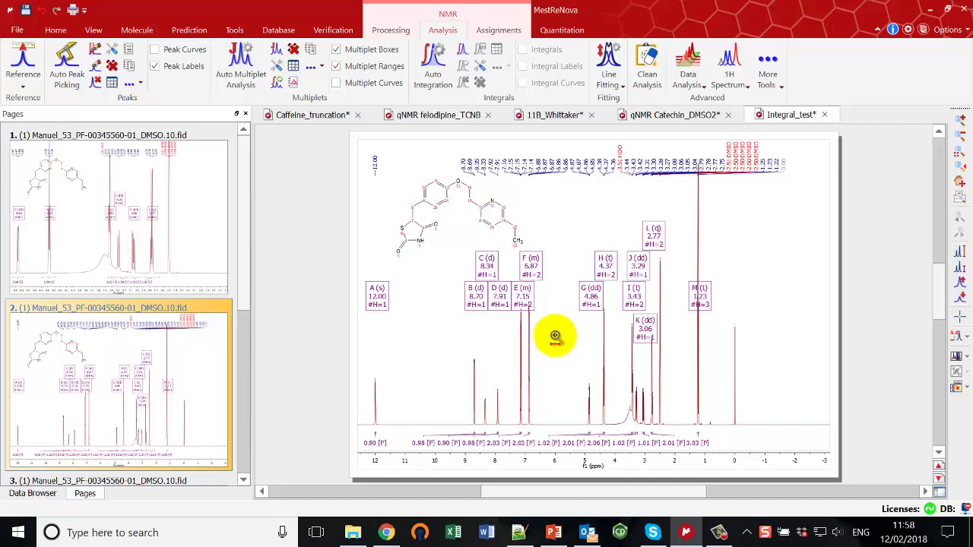
pyautogui.moveTo(603, 343); pyautogui.dragTo(668, 352)
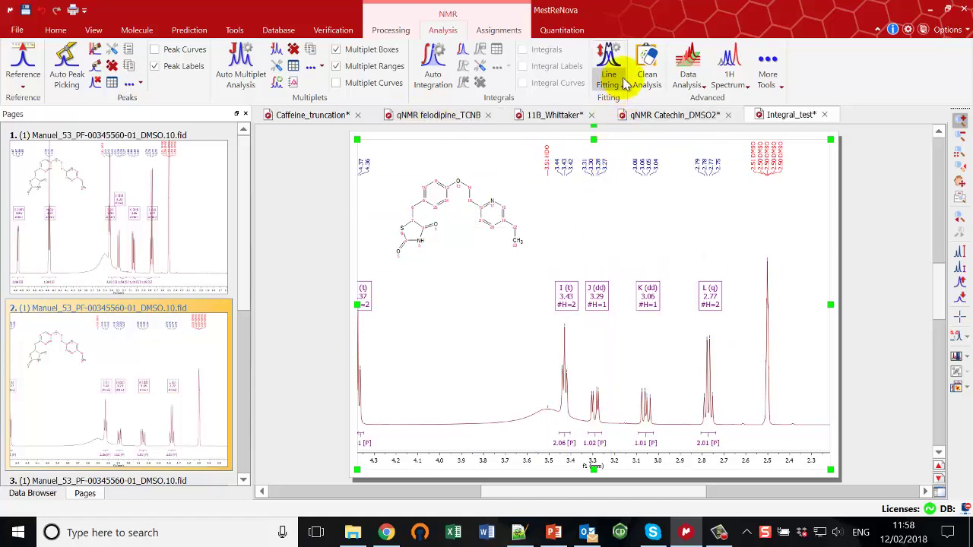
pyautogui.click(648, 78)
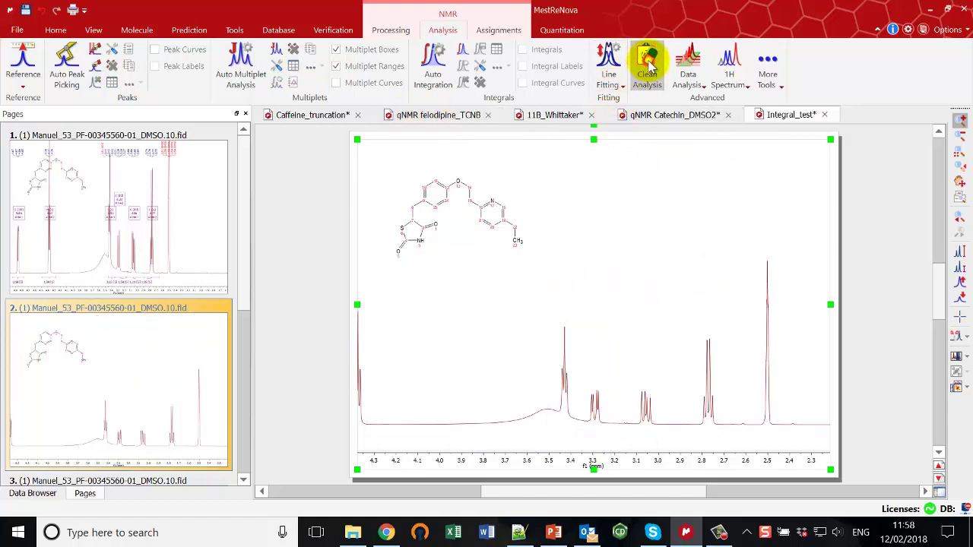
# Rerun automatic multiplet analysis with Peaks integral calculation and GSD peak picking, positive peaks only, at refinement level 1.
pyautogui.click(279, 69)
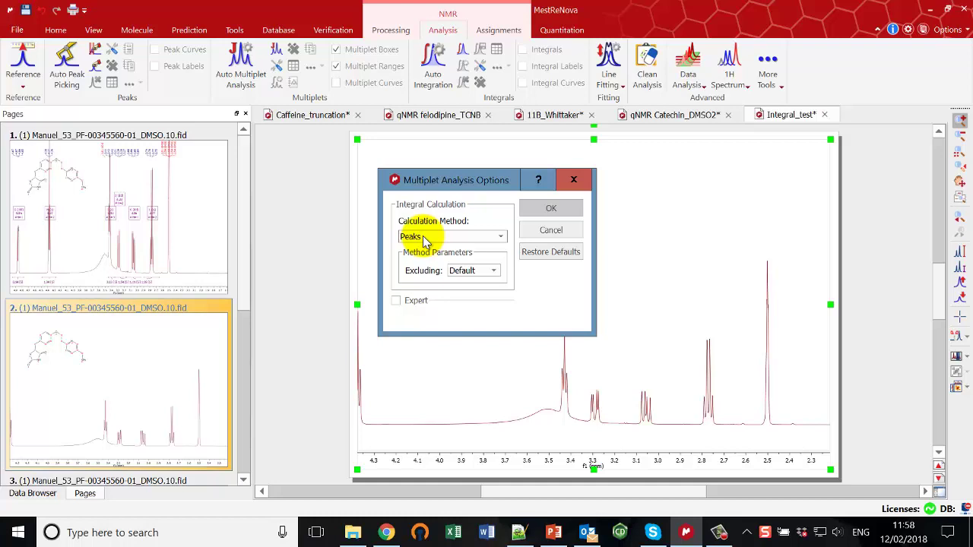
pyautogui.click(545, 214)
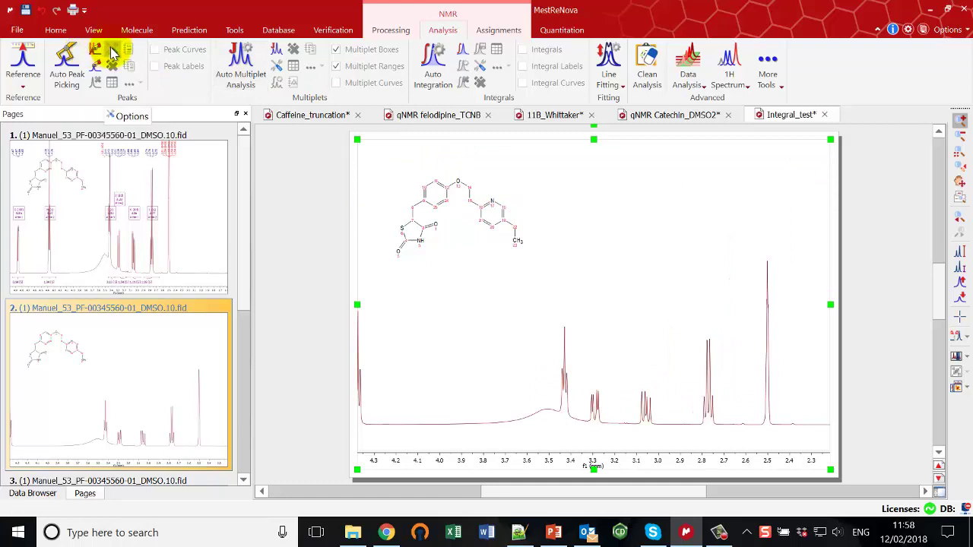
pyautogui.click(111, 52)
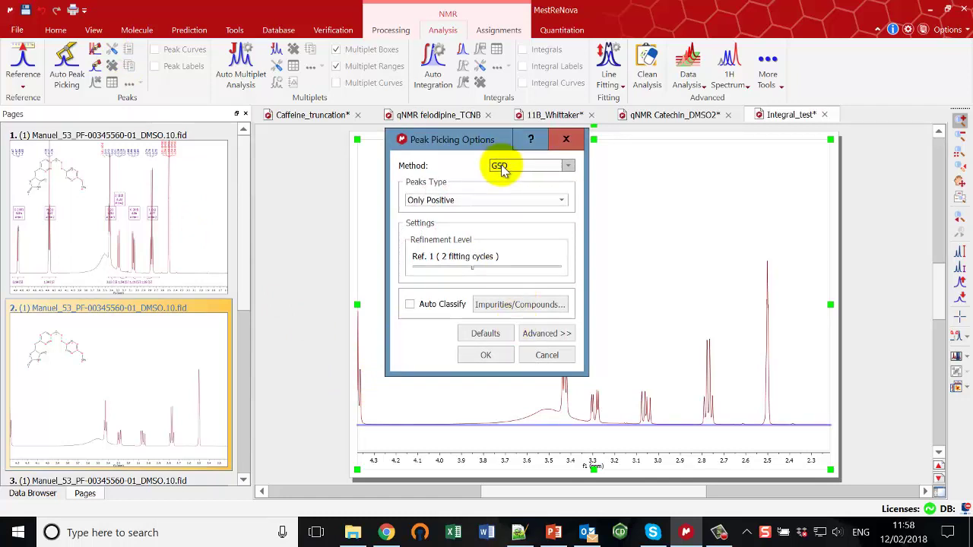
pyautogui.click(530, 332)
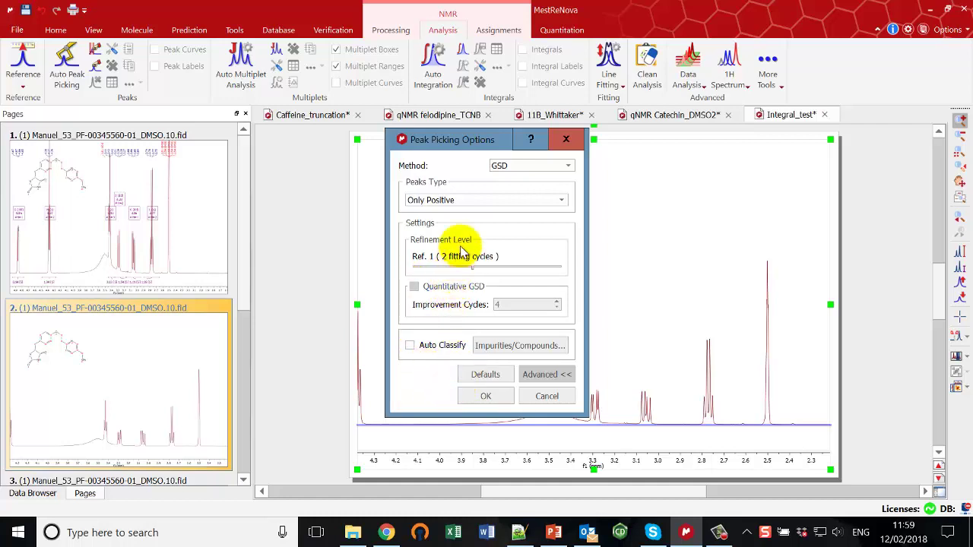
pyautogui.click(478, 394)
pyautogui.click(242, 69)
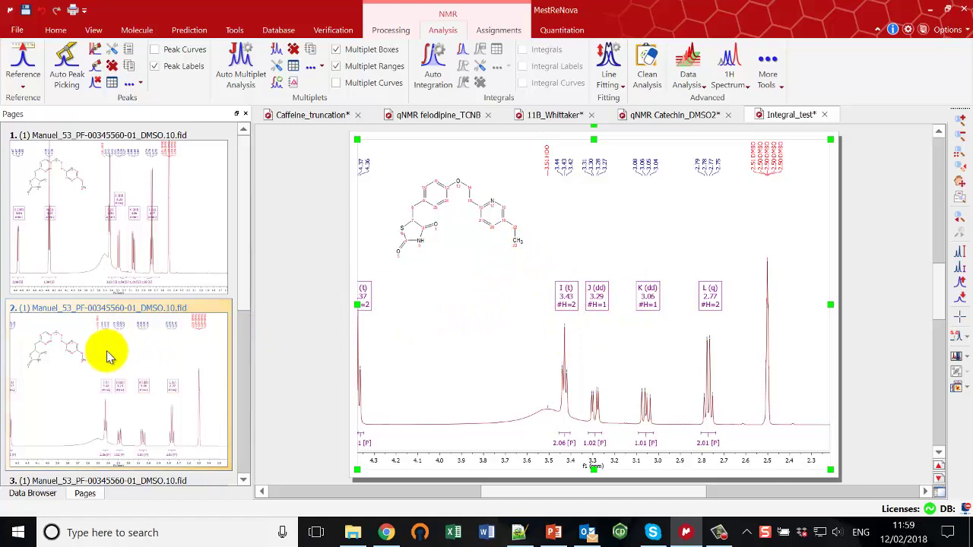
# Open the third page's spectrum and check the integral calculation method in its multiplet analysis options.
pyautogui.scroll(-4, 102, 354)
pyautogui.click(185, 389)
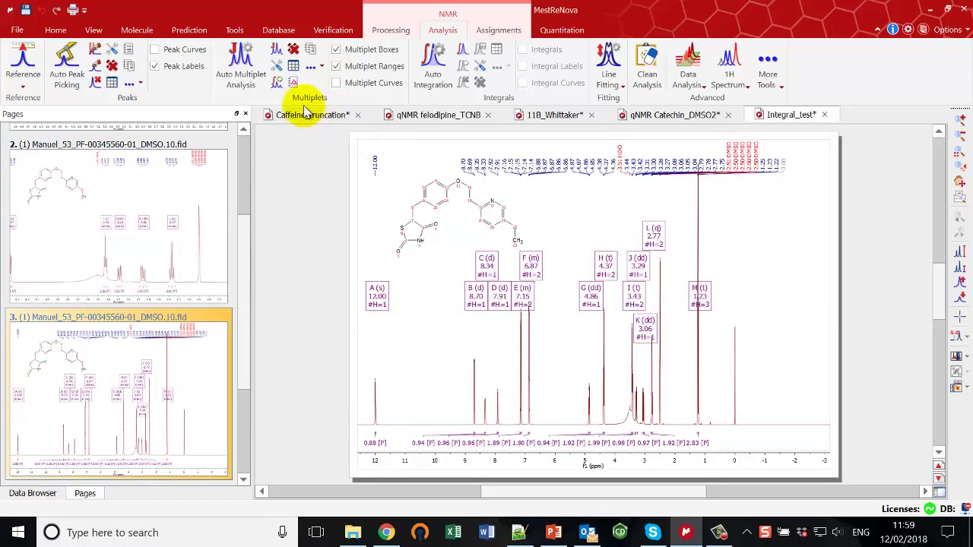
pyautogui.click(281, 70)
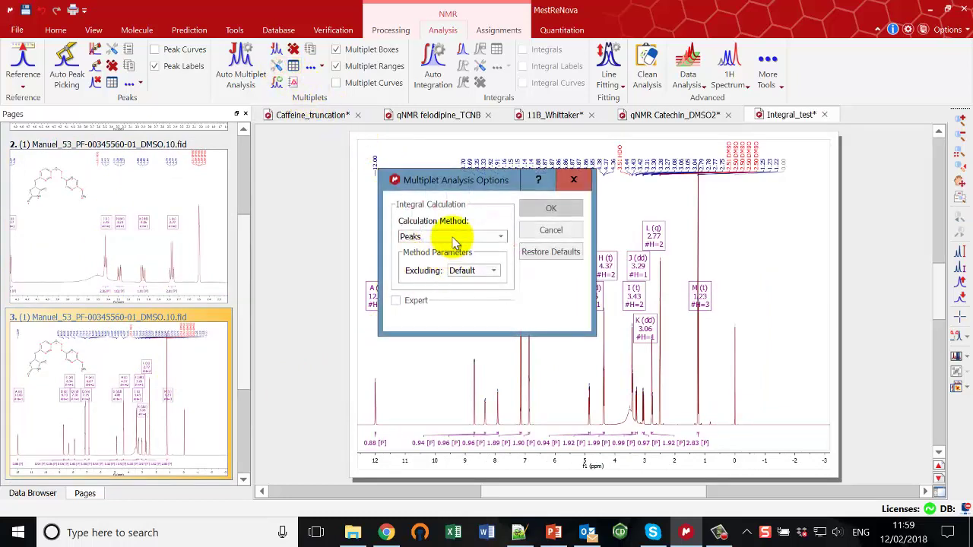
pyautogui.click(551, 230)
# Configure GSD peak picking for the third page's spectrum with Quantitative GSD enabled and 7 improvement cycles.
pyautogui.click(111, 50)
pyautogui.click(519, 334)
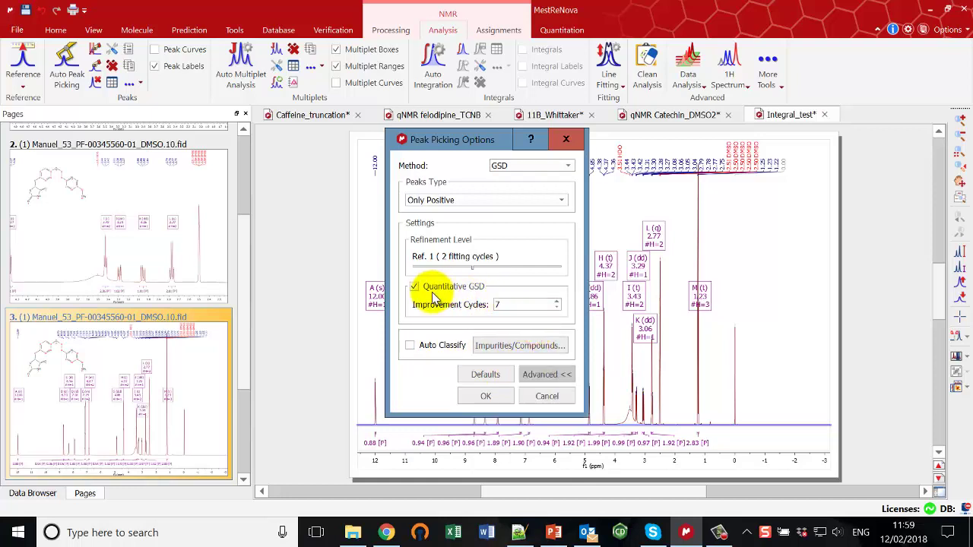
pyautogui.doubleClick(512, 305)
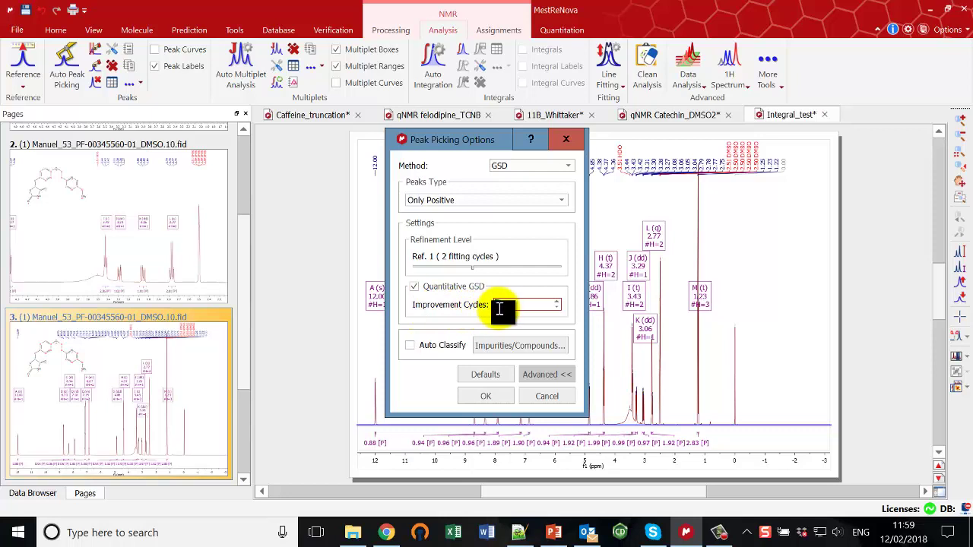
pyautogui.click(486, 397)
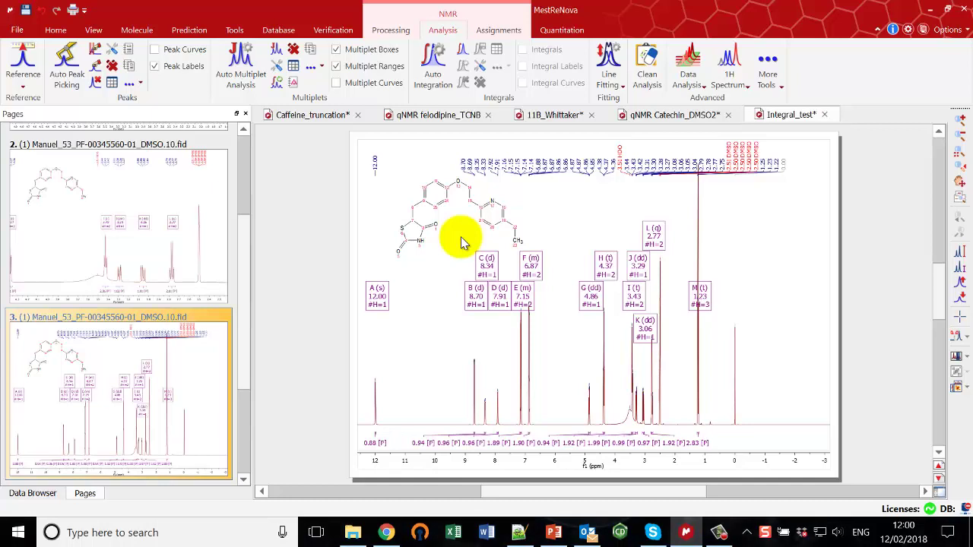
# Set the integral calculation method in the third page's integration options to Peaks.
pyautogui.press('z')
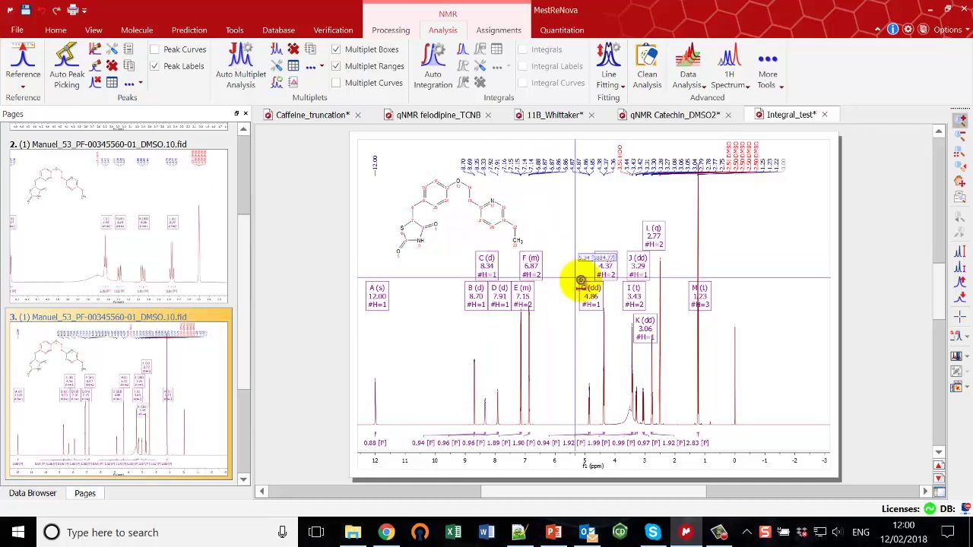
pyautogui.moveTo(611, 286); pyautogui.dragTo(645, 288)
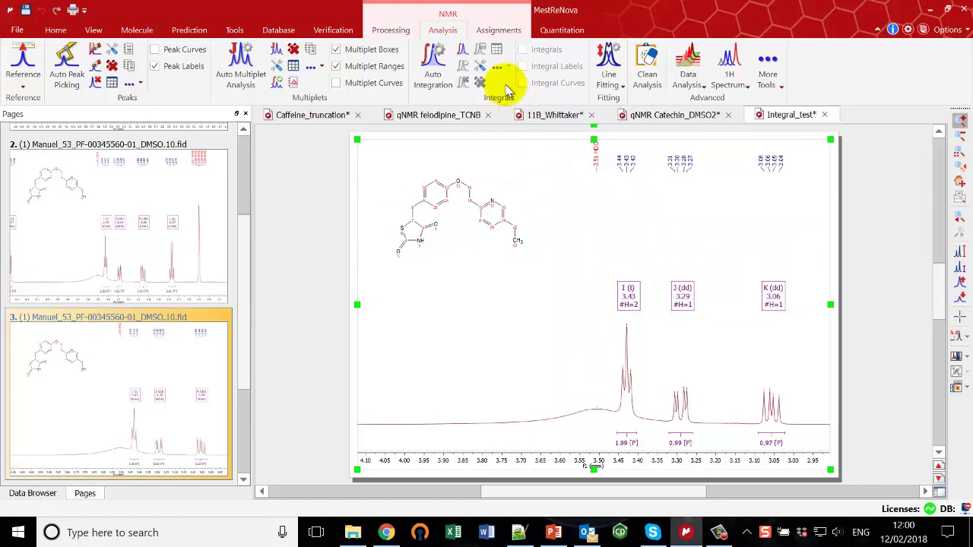
pyautogui.click(244, 63)
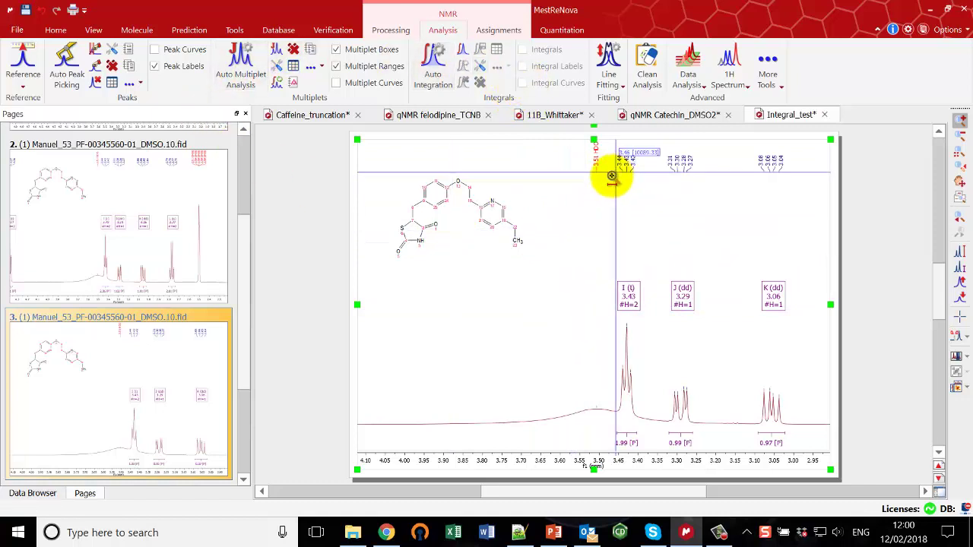
pyautogui.click(477, 67)
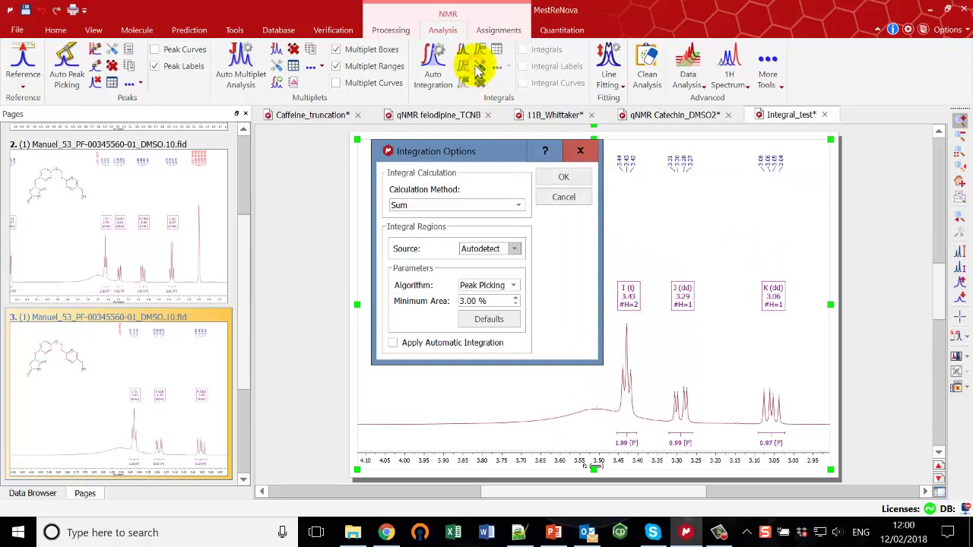
pyautogui.click(515, 205)
pyautogui.click(495, 219)
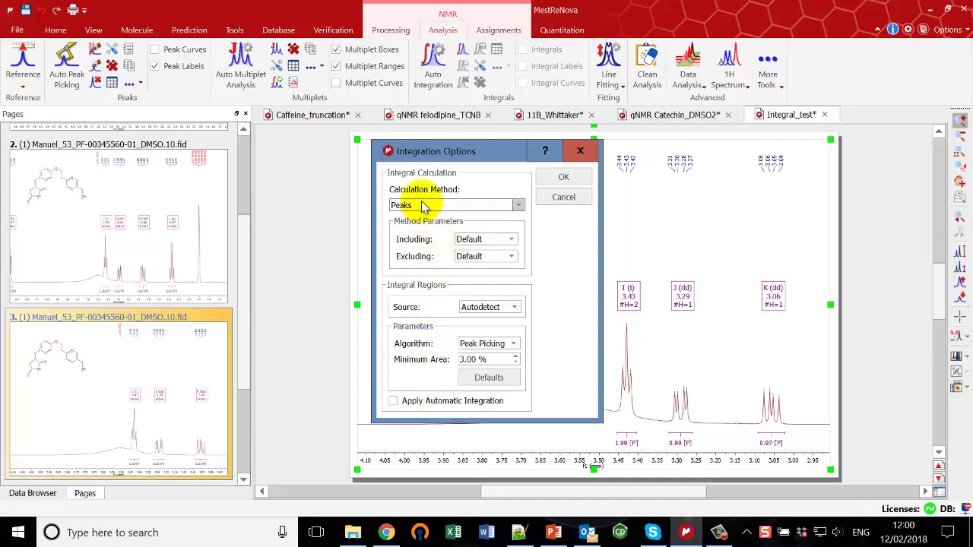
pyautogui.click(570, 179)
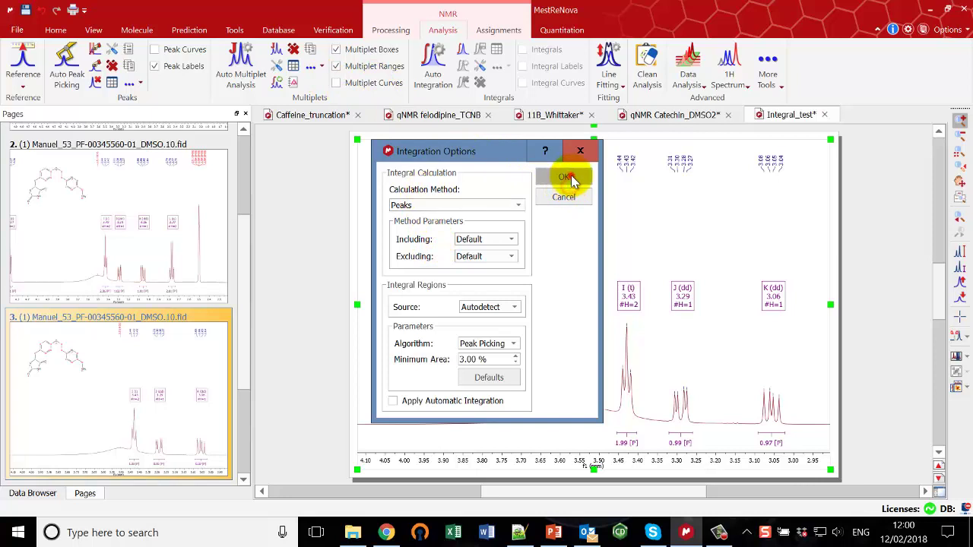
pyautogui.click(114, 53)
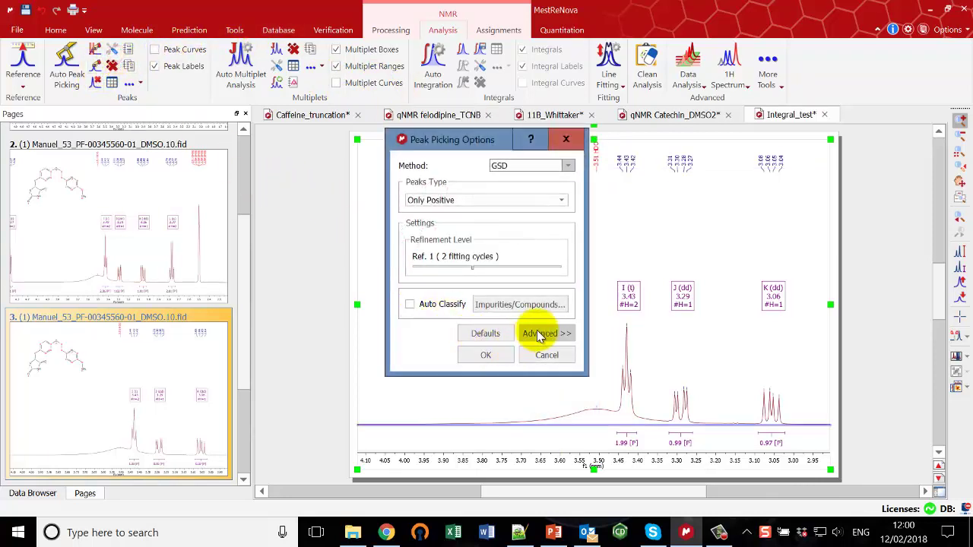
pyautogui.click(545, 331)
pyautogui.click(413, 286)
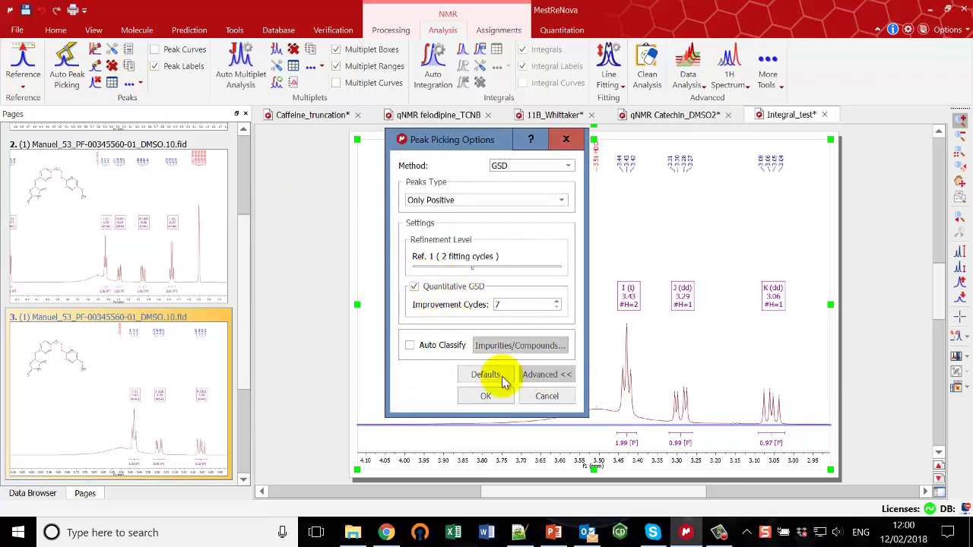
pyautogui.click(543, 396)
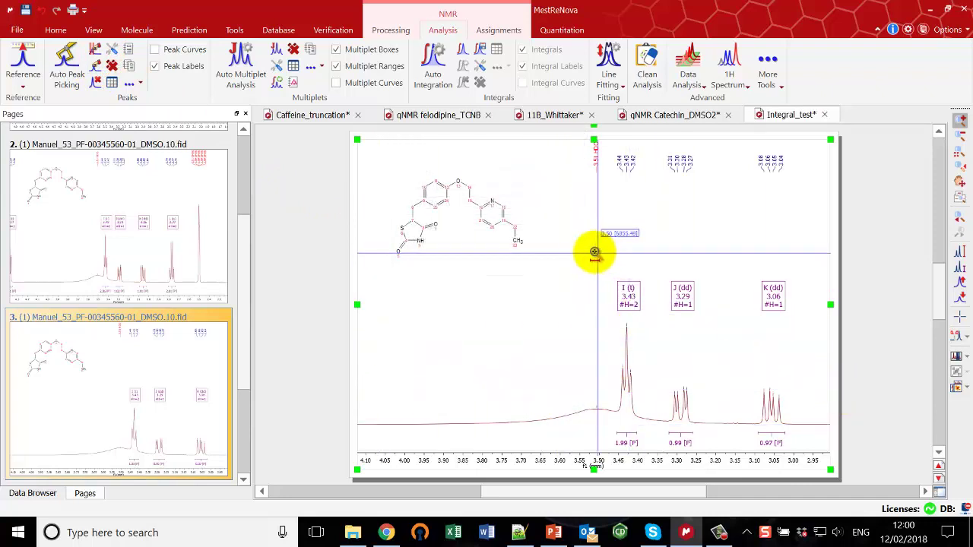
pyautogui.click(449, 89)
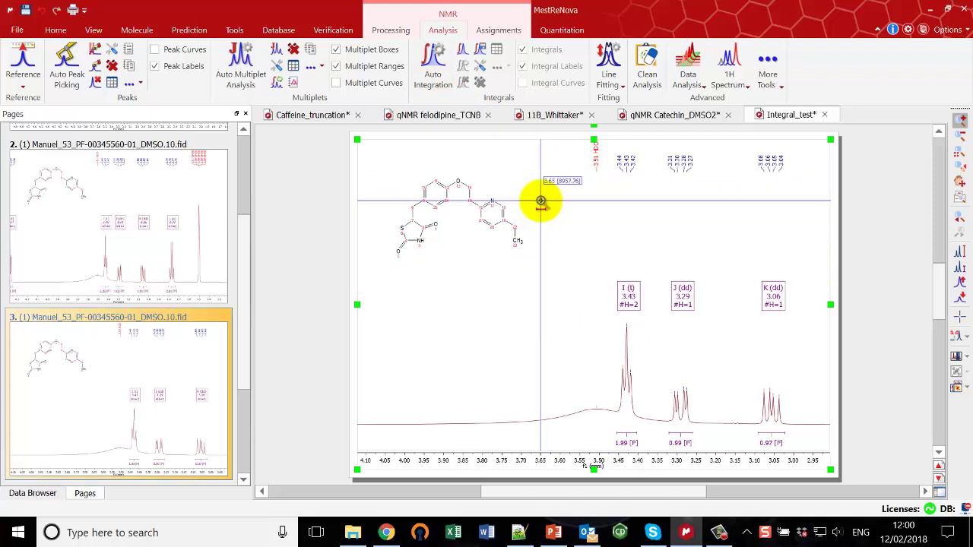
# Open the fourth page's spectrum and clear its existing analysis, keeping the 4.0 to 2.8 ppm region in view.
pyautogui.scroll(-2, 103, 395)
pyautogui.click(208, 411)
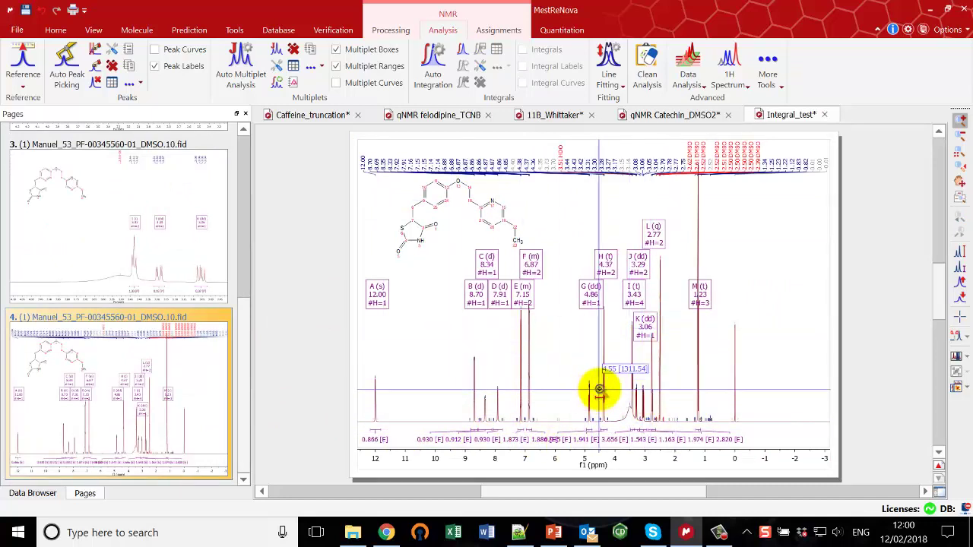
pyautogui.moveTo(614, 386); pyautogui.dragTo(650, 380)
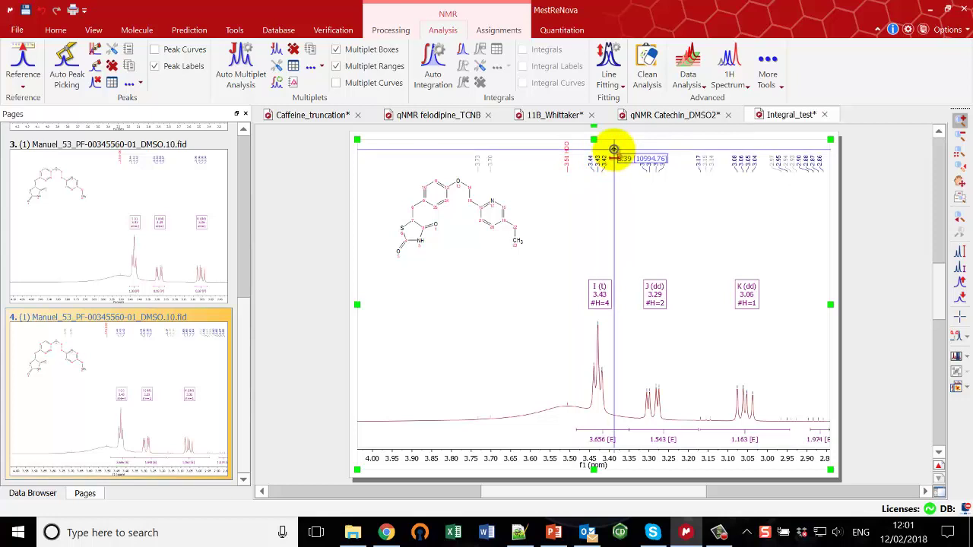
pyautogui.click(648, 68)
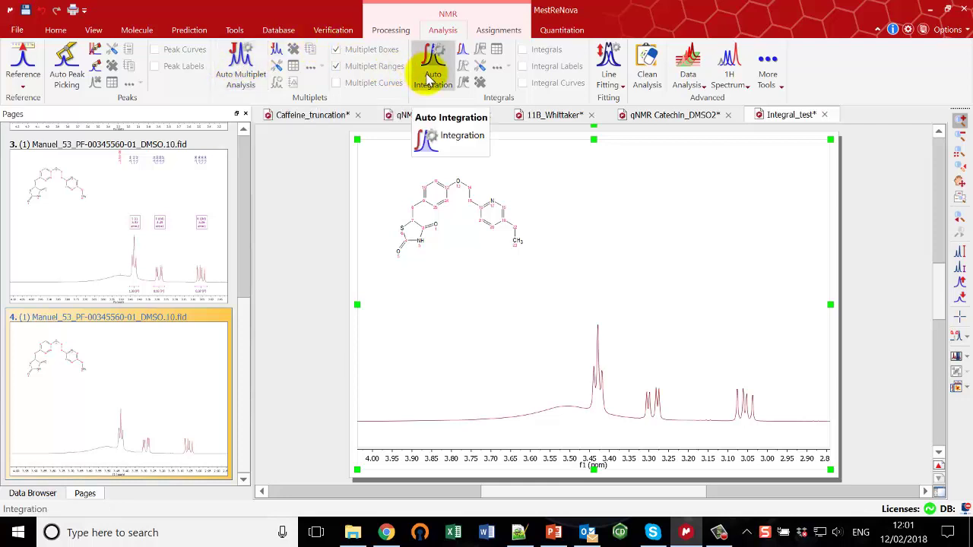
# Set the integral calculation method in the fourth page's integration options to Edited Sum.
pyautogui.click(481, 74)
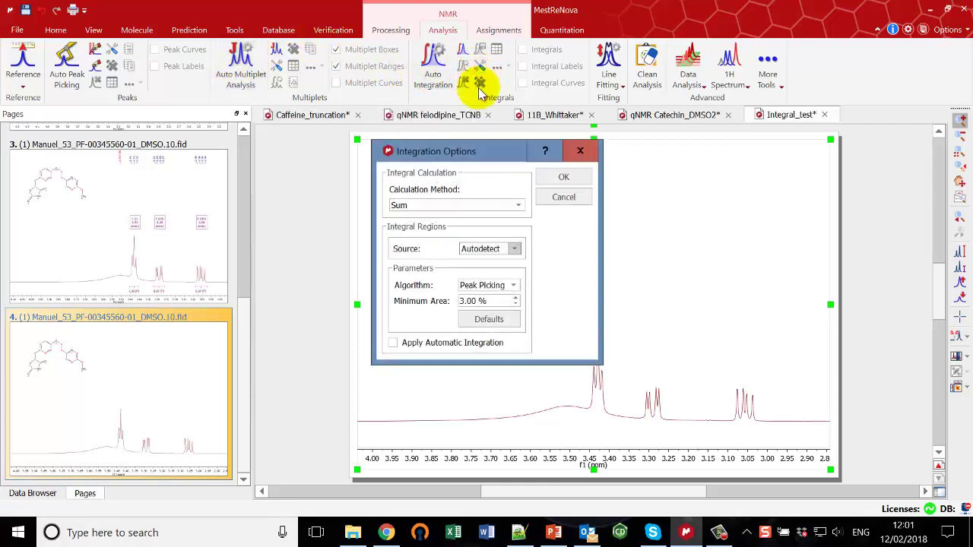
pyautogui.click(461, 205)
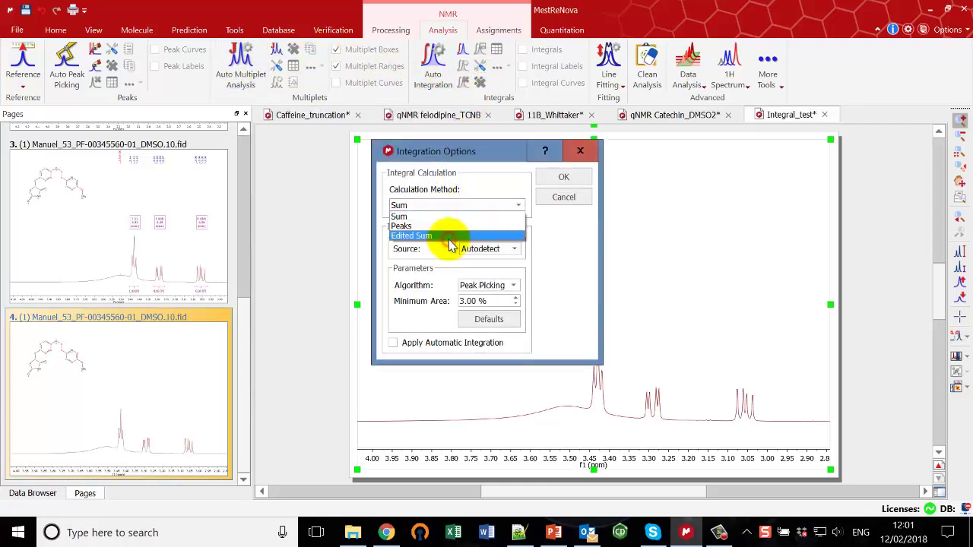
pyautogui.click(449, 236)
pyautogui.click(562, 176)
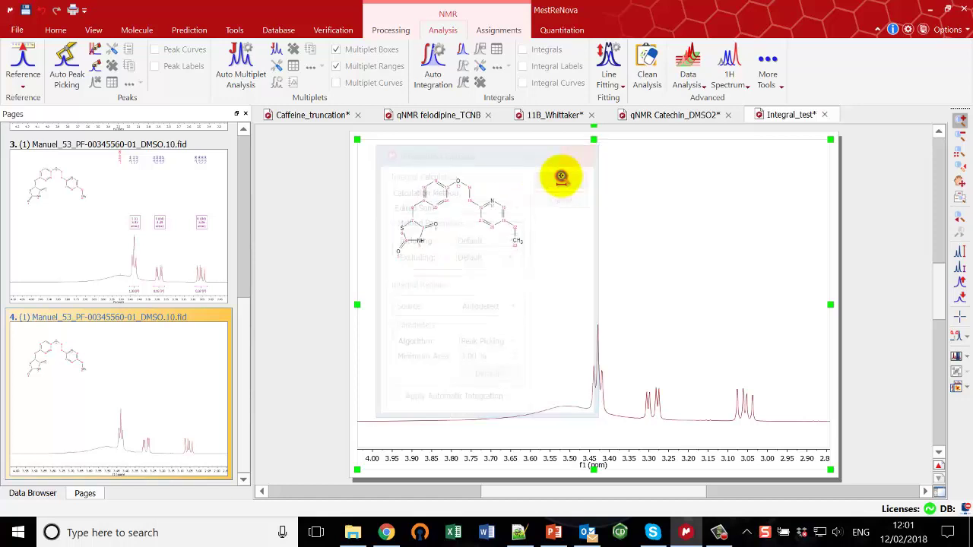
# Run automatic integration on the fourth page's spectrum using GSD peak picking, positive peaks only, at refinement level 1.
pyautogui.click(113, 53)
pyautogui.click(538, 335)
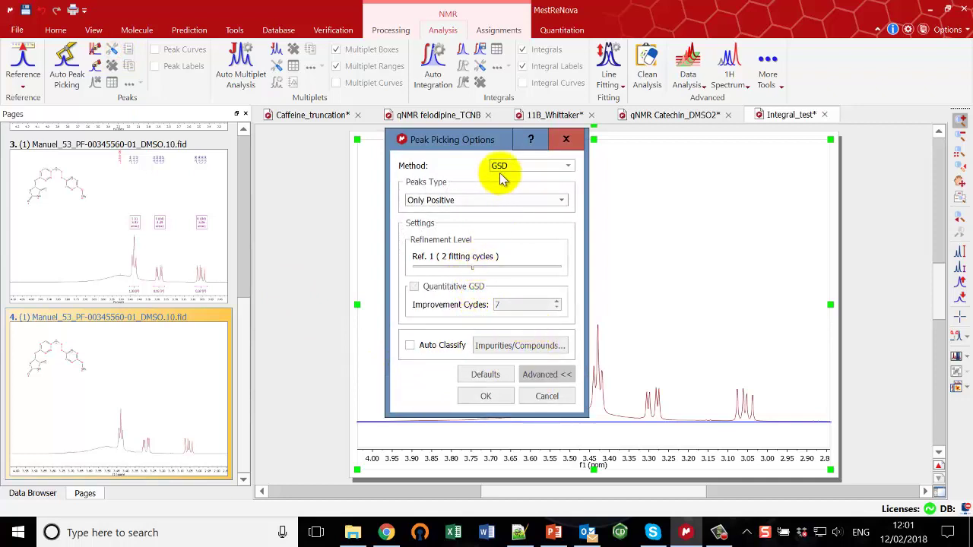
pyautogui.click(483, 397)
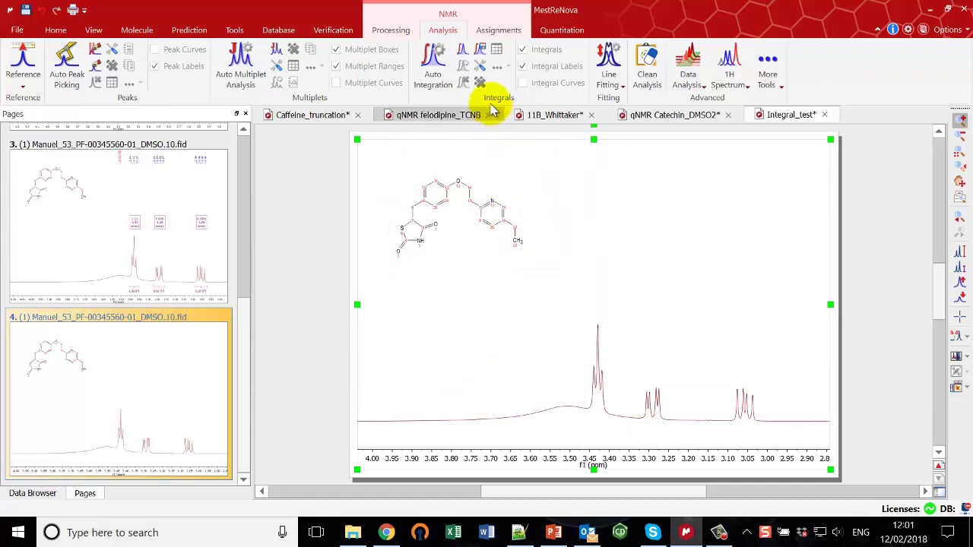
pyautogui.click(434, 68)
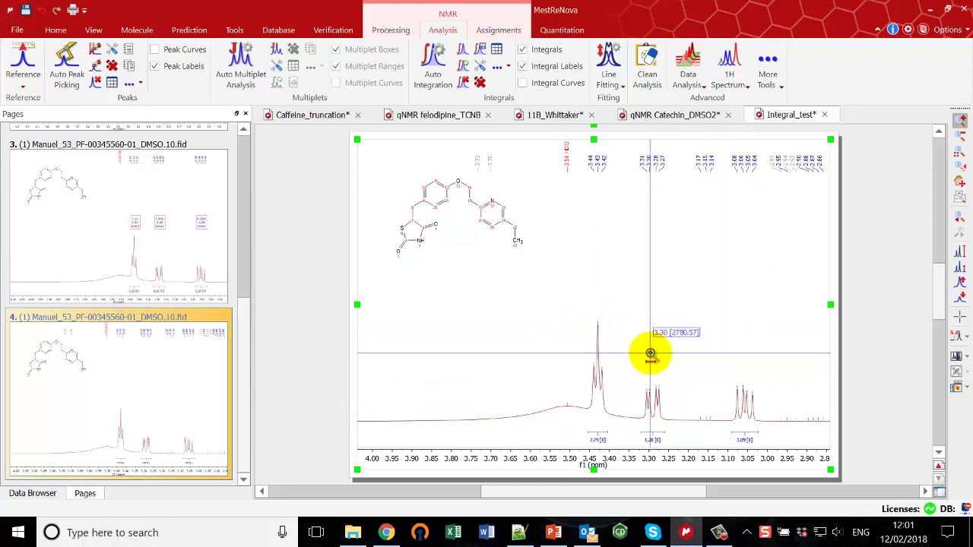
# Run automatic assignment of the fourth page's spectrum to the molecular structure.
pyautogui.scroll(5, 244, 373)
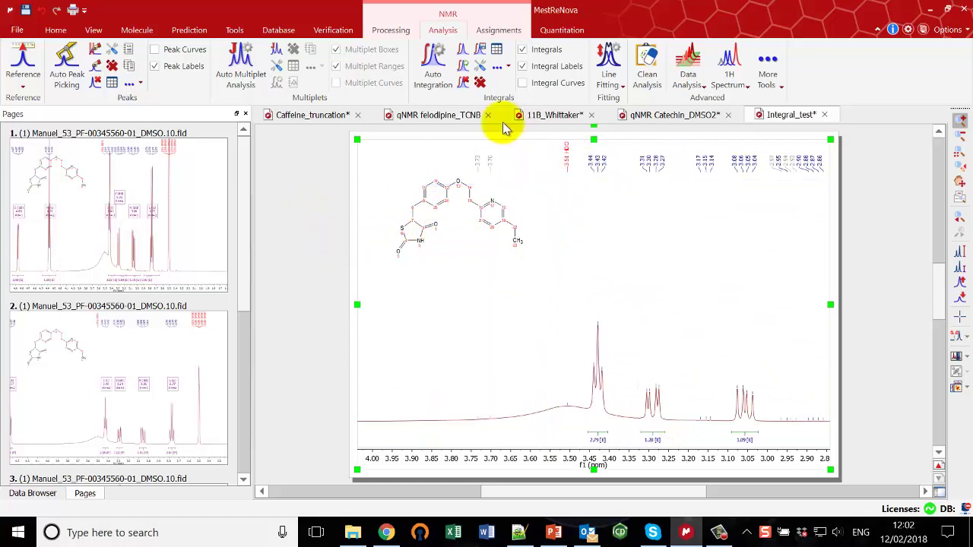
pyautogui.click(514, 32)
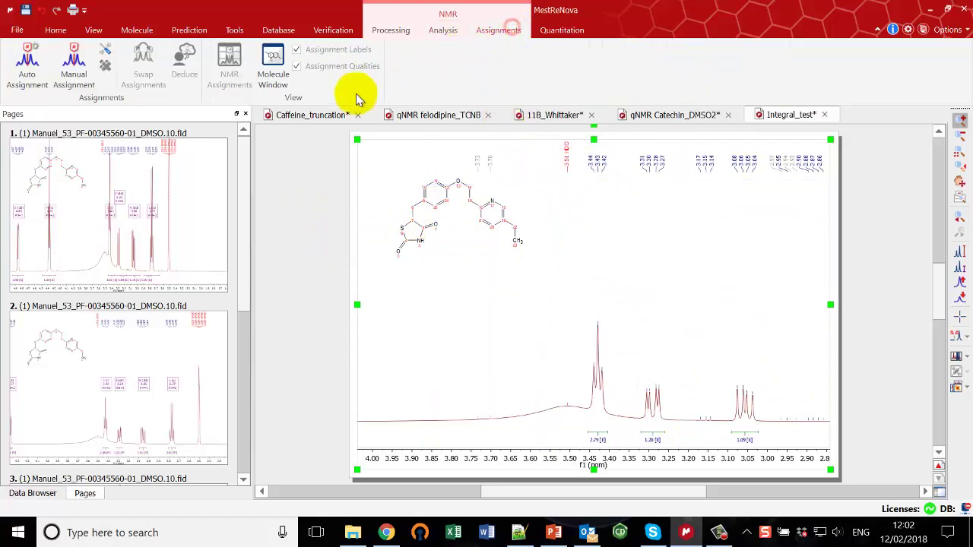
pyautogui.click(35, 82)
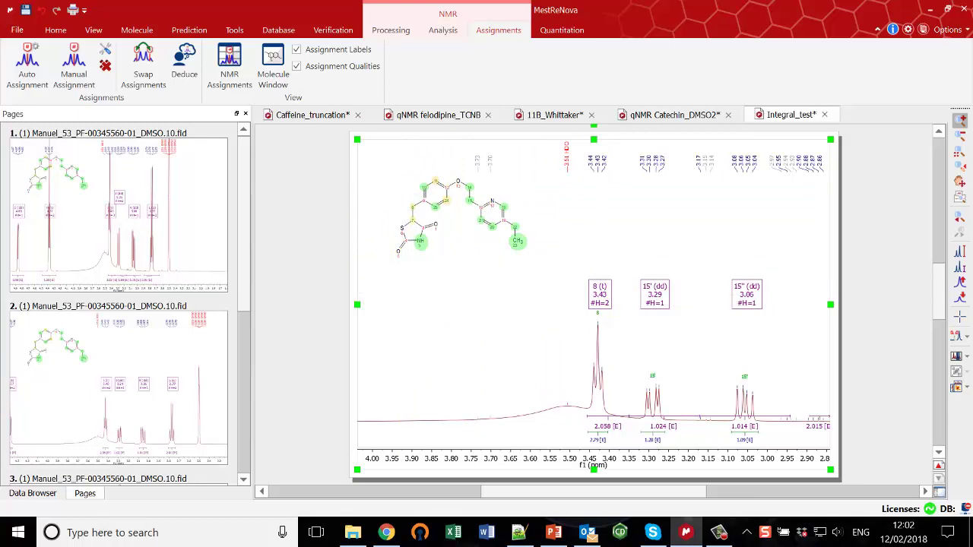
# Switch to the Mnova for qNMR presentation in PowerPoint.
pyautogui.click(553, 532)
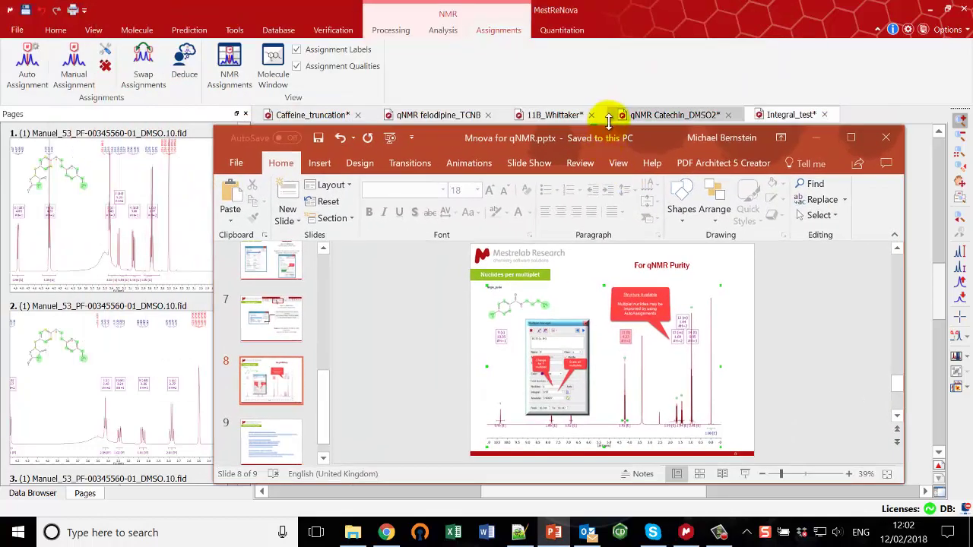